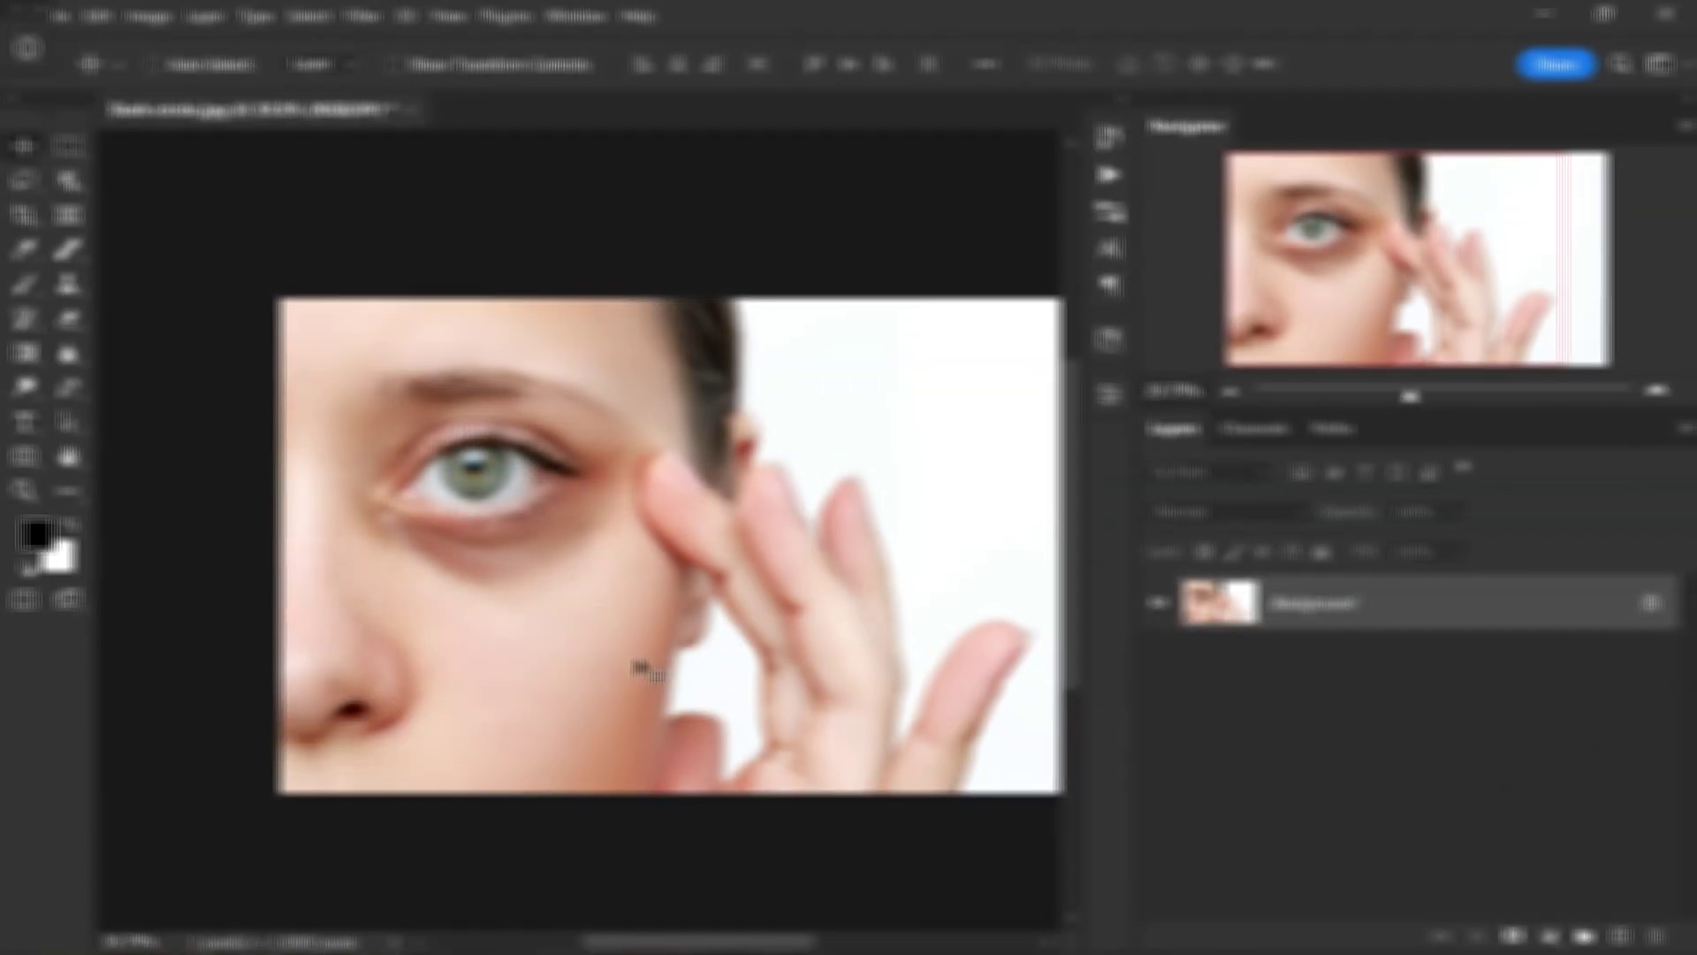
# Step: Add an empty Layer 1 above the Background and switch to the Brush tool
pyautogui.scroll(3, 550, 571)
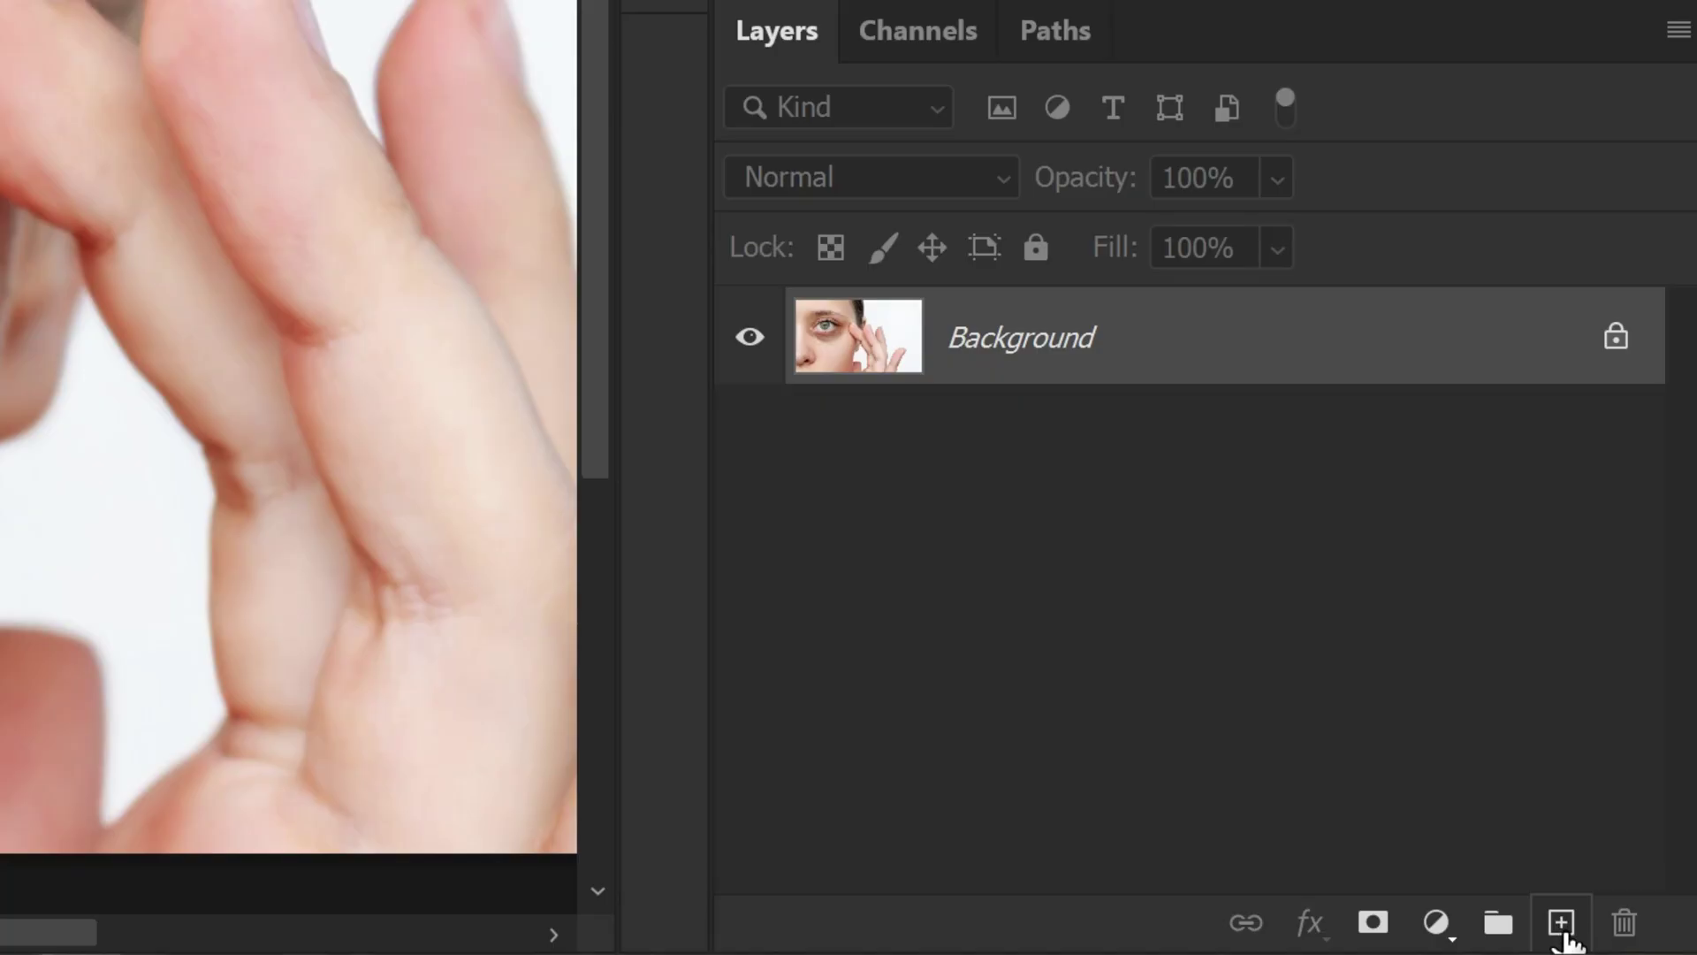
pyautogui.click(1561, 924)
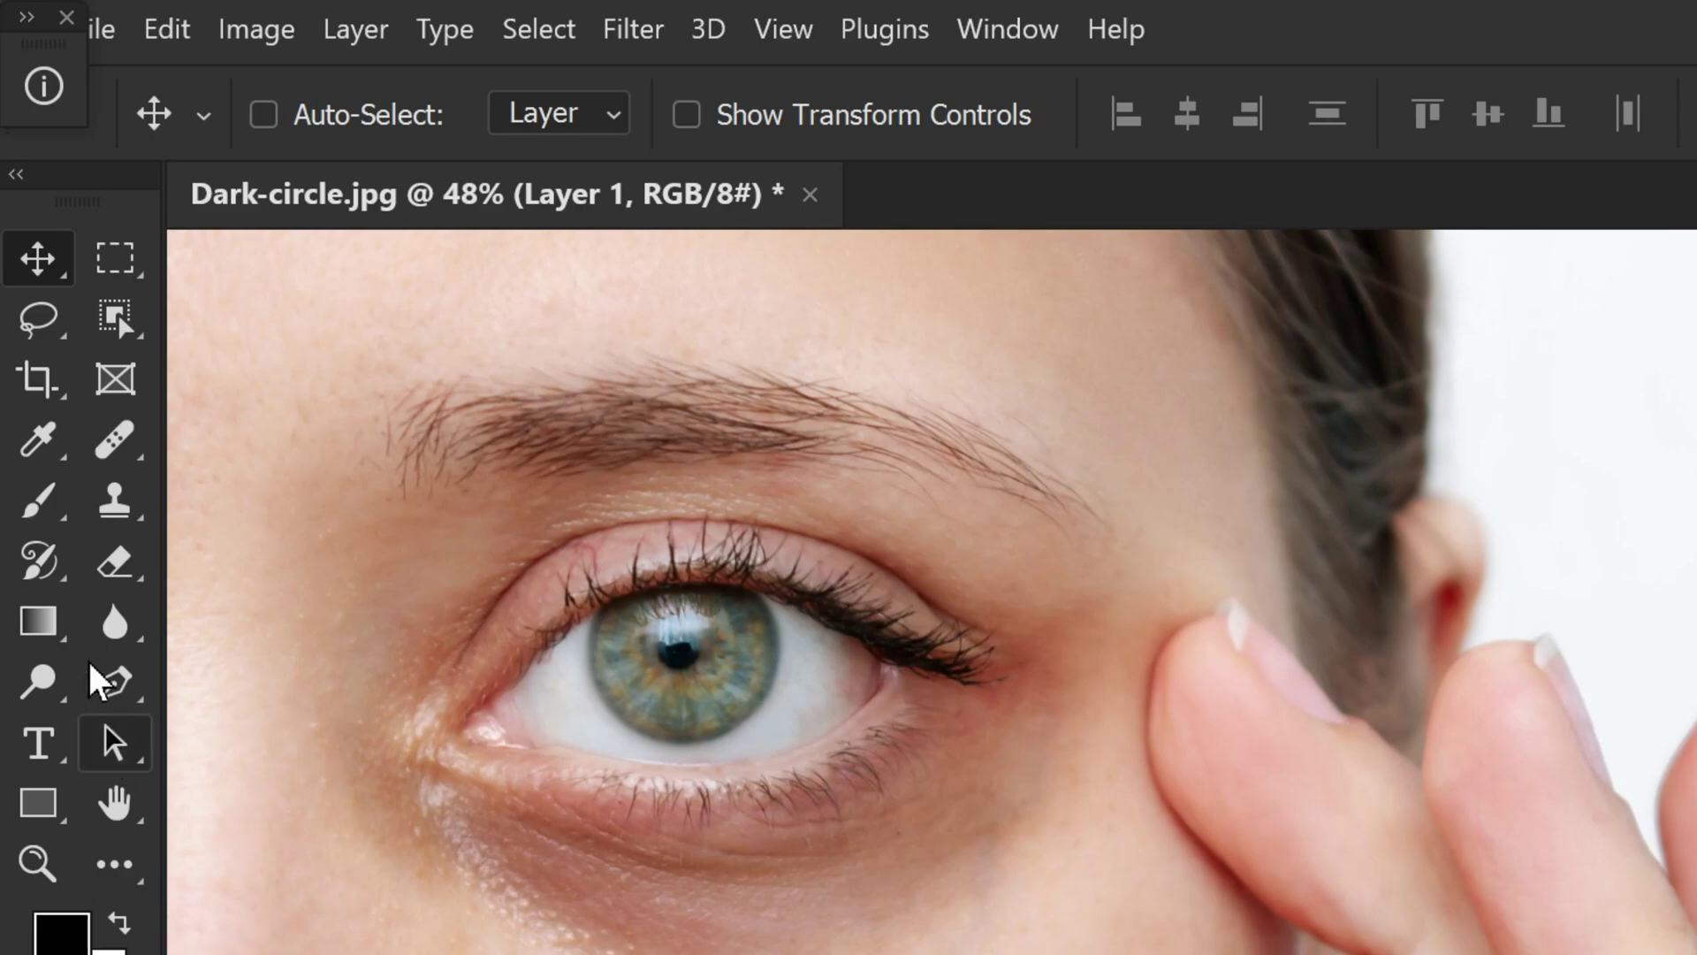
pyautogui.press('b')
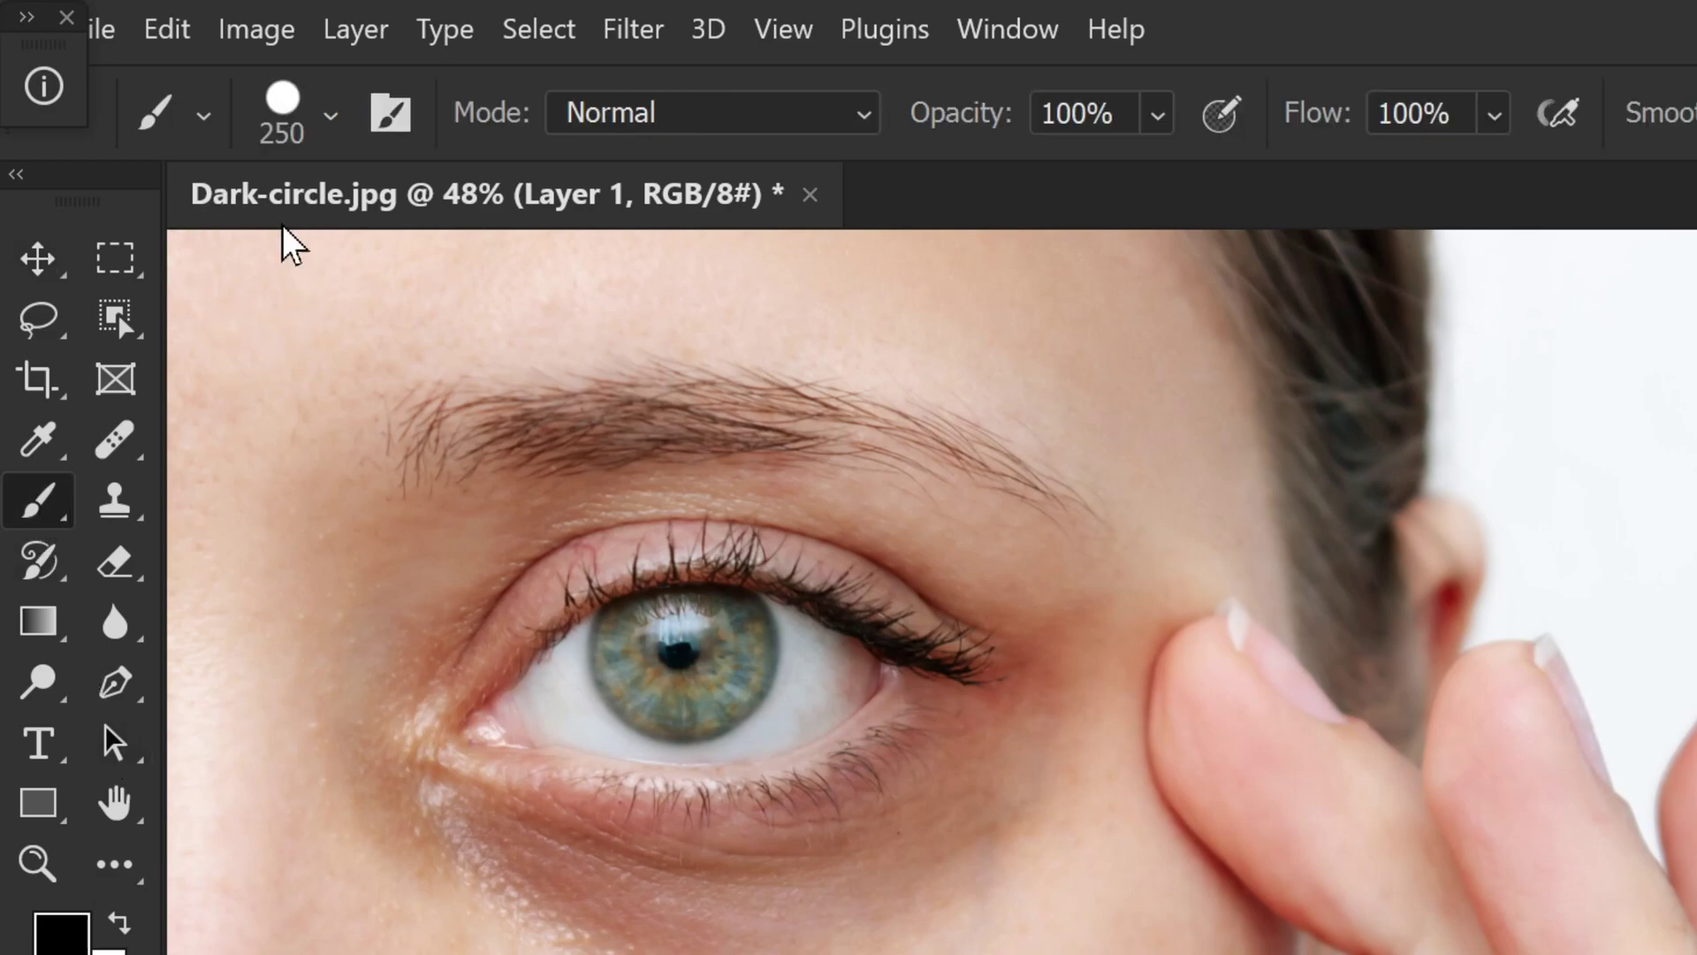
# Step: Choose the Soft Round brush tip and sample the cheek's skin tone as paint colour
pyautogui.click(332, 119)
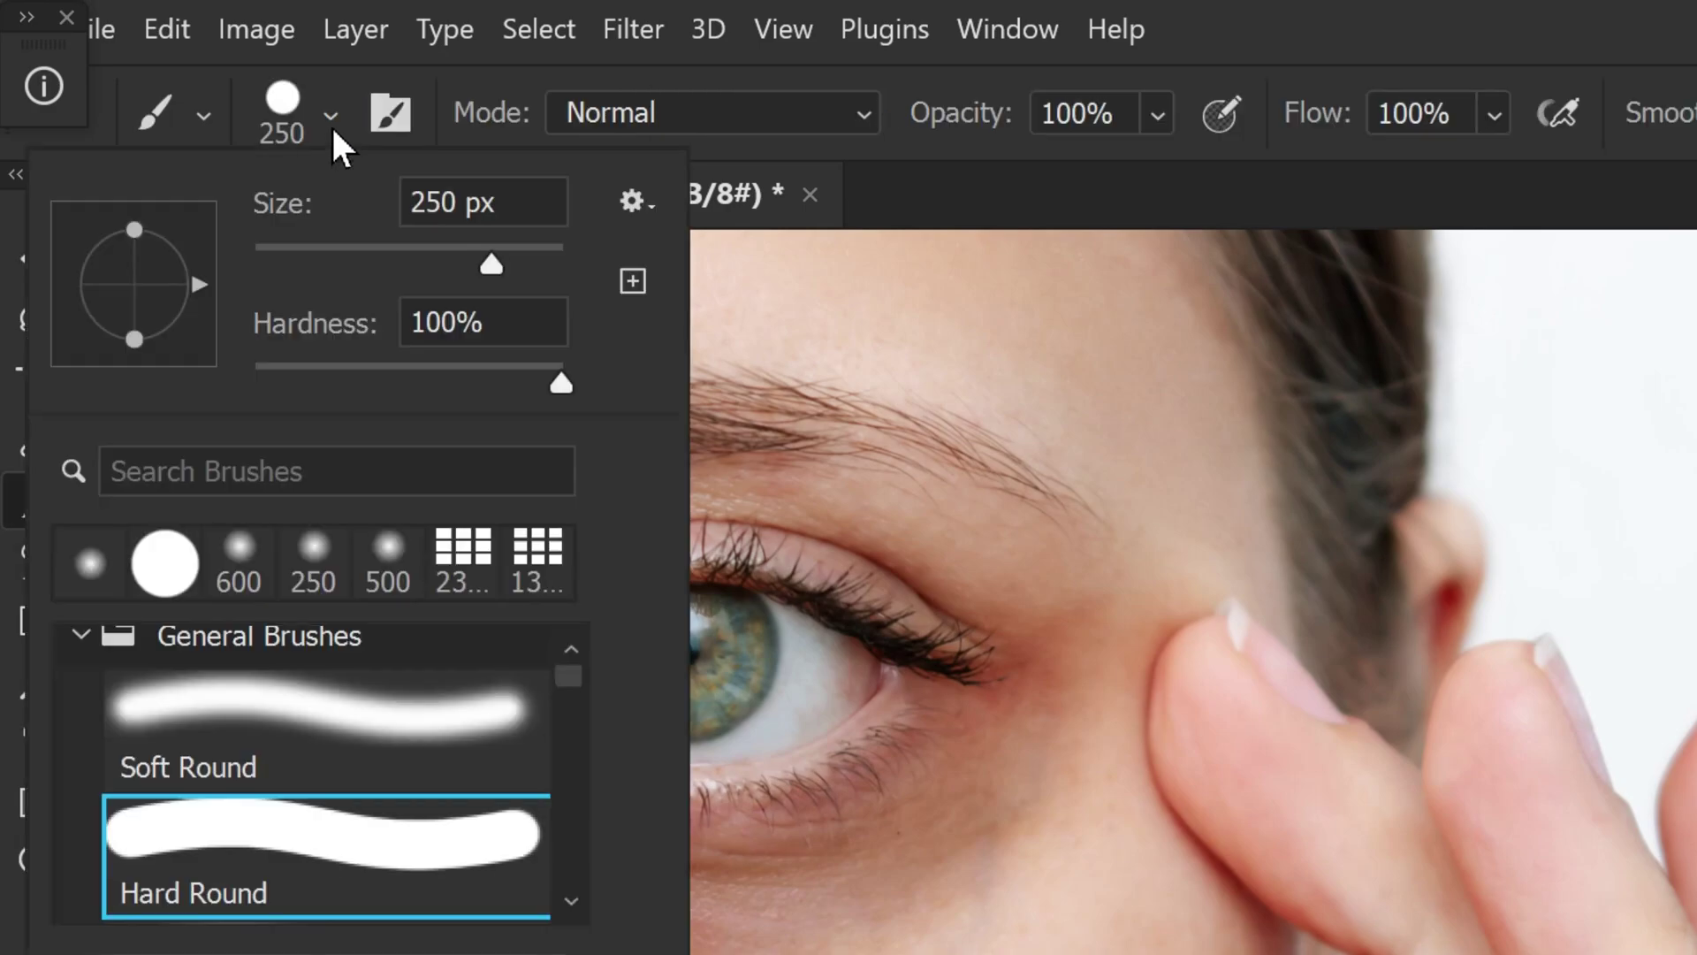
pyautogui.click(240, 730)
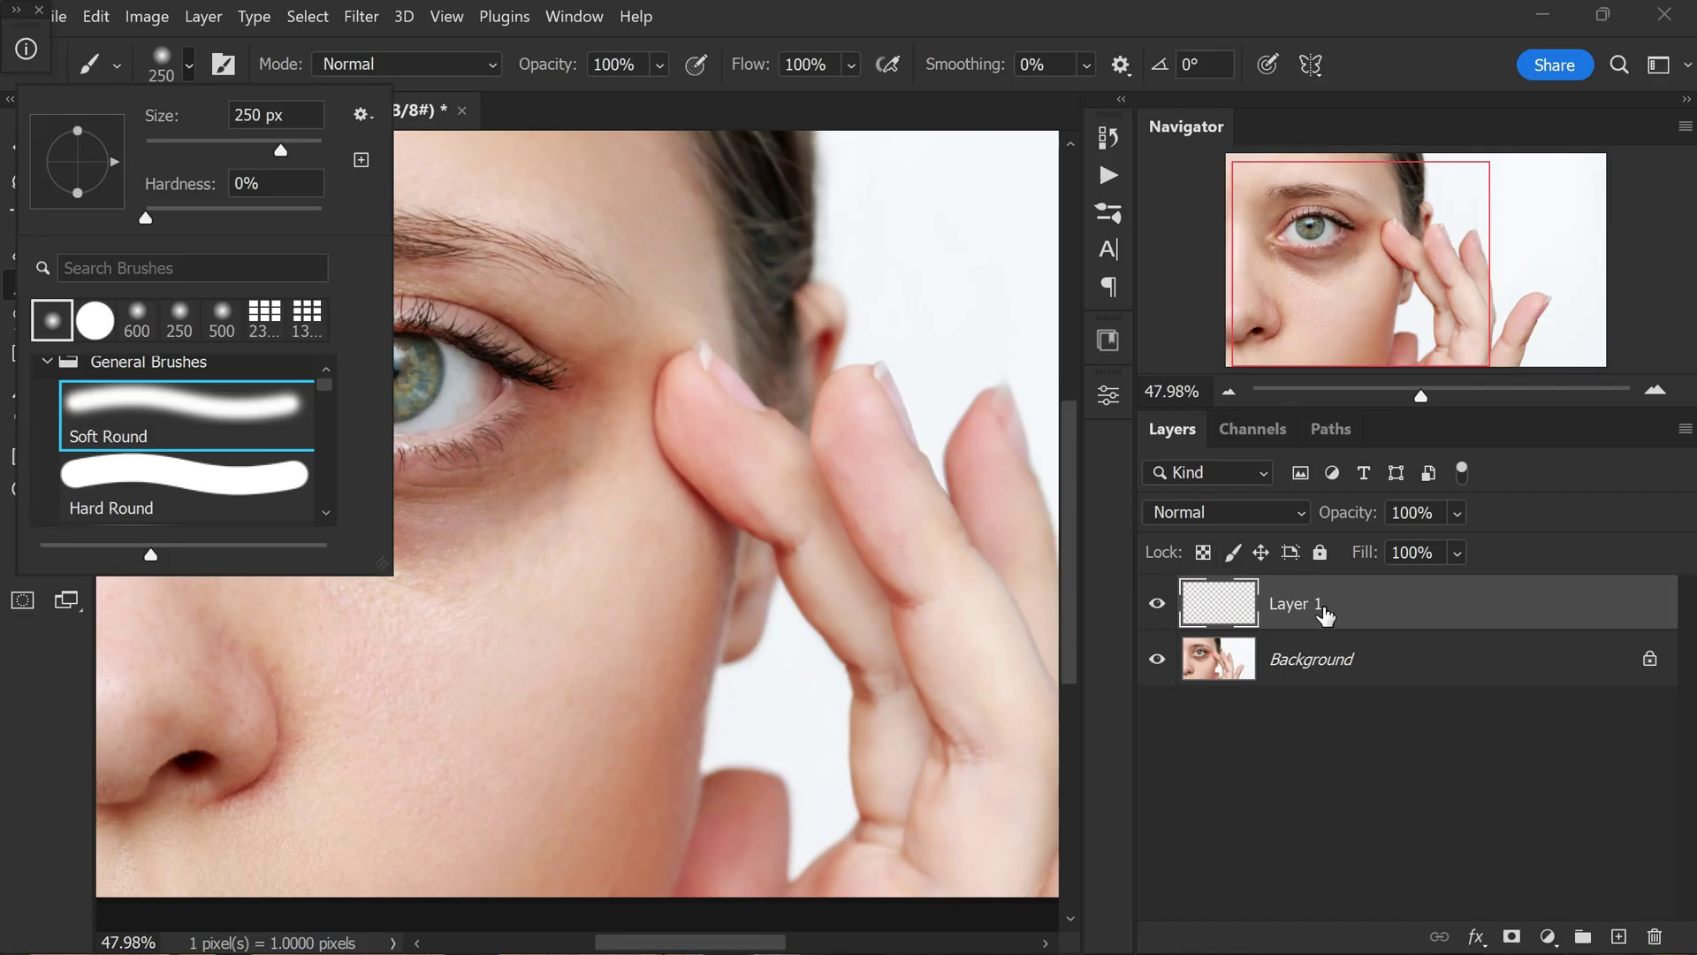
pyautogui.click(1323, 613)
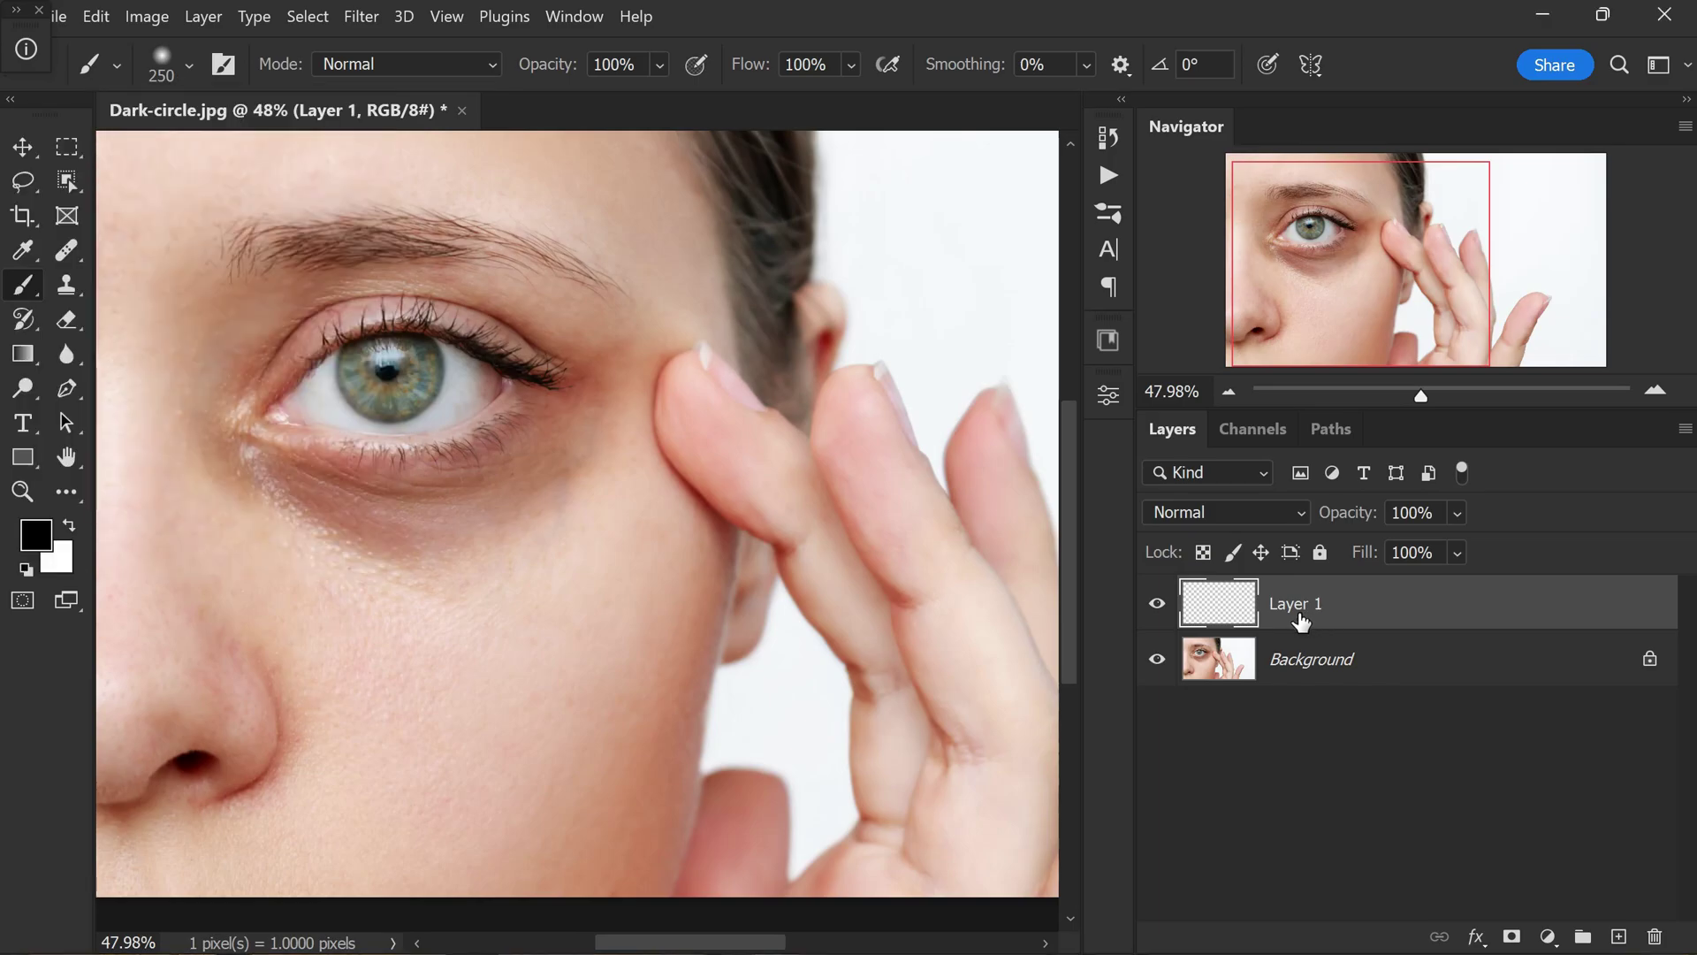
pyautogui.press('alt')
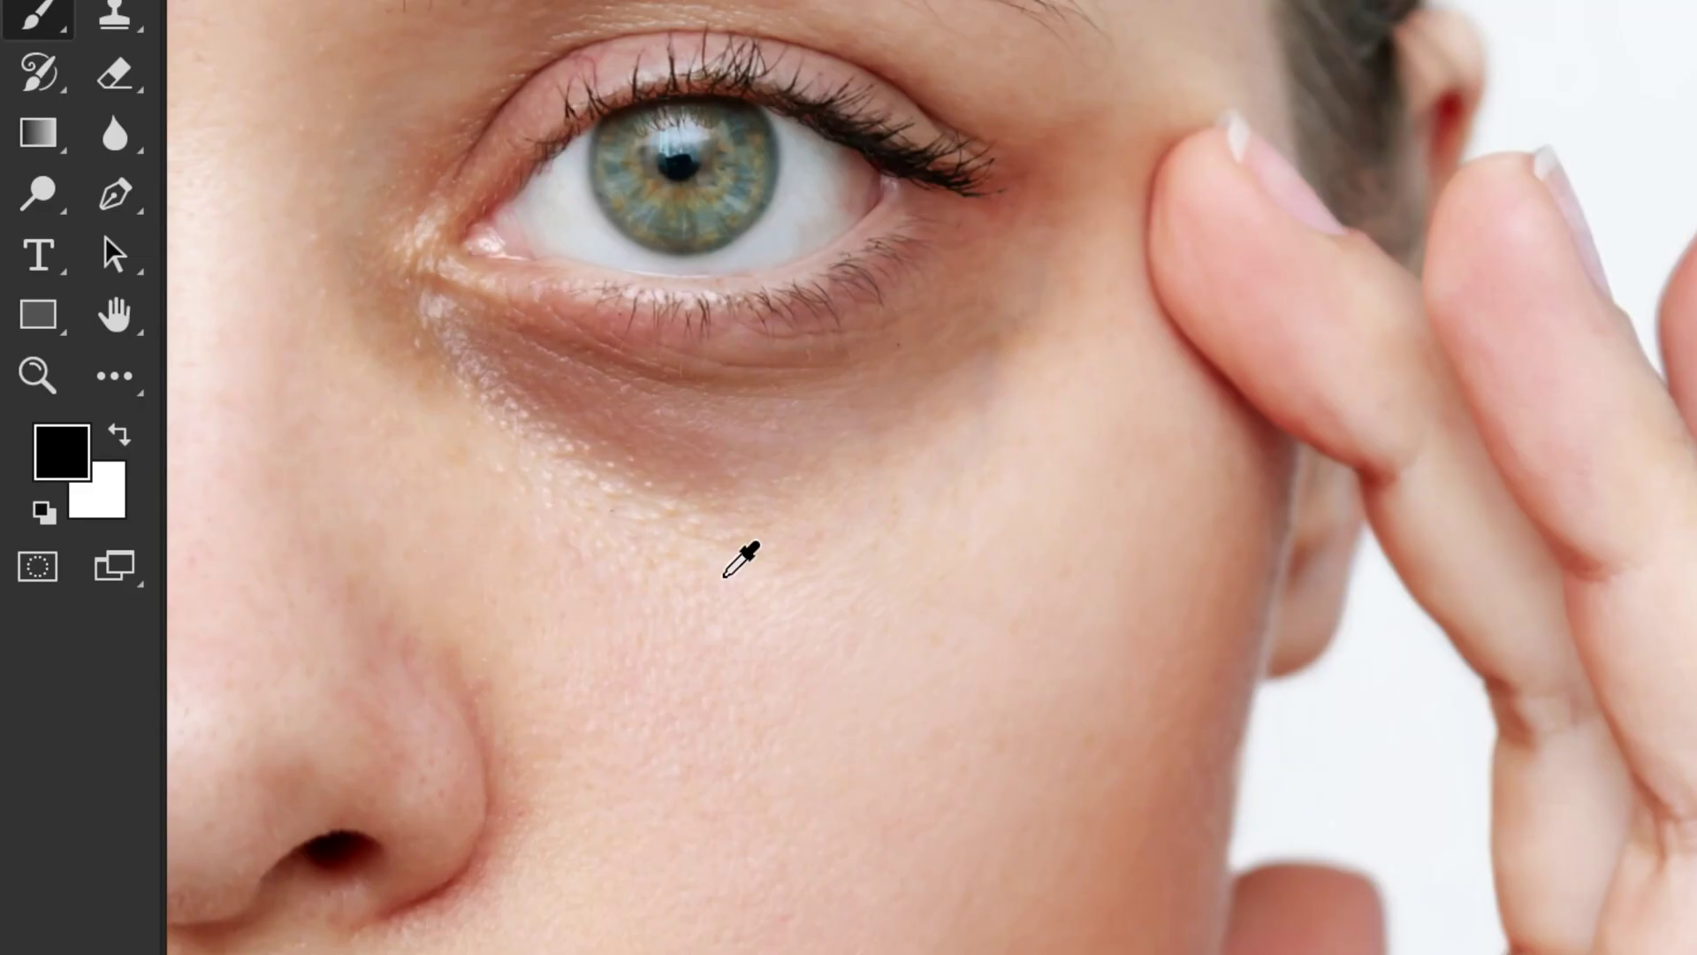
pyautogui.keyDown('alt'); pyautogui.click(739, 560); pyautogui.keyUp('alt')
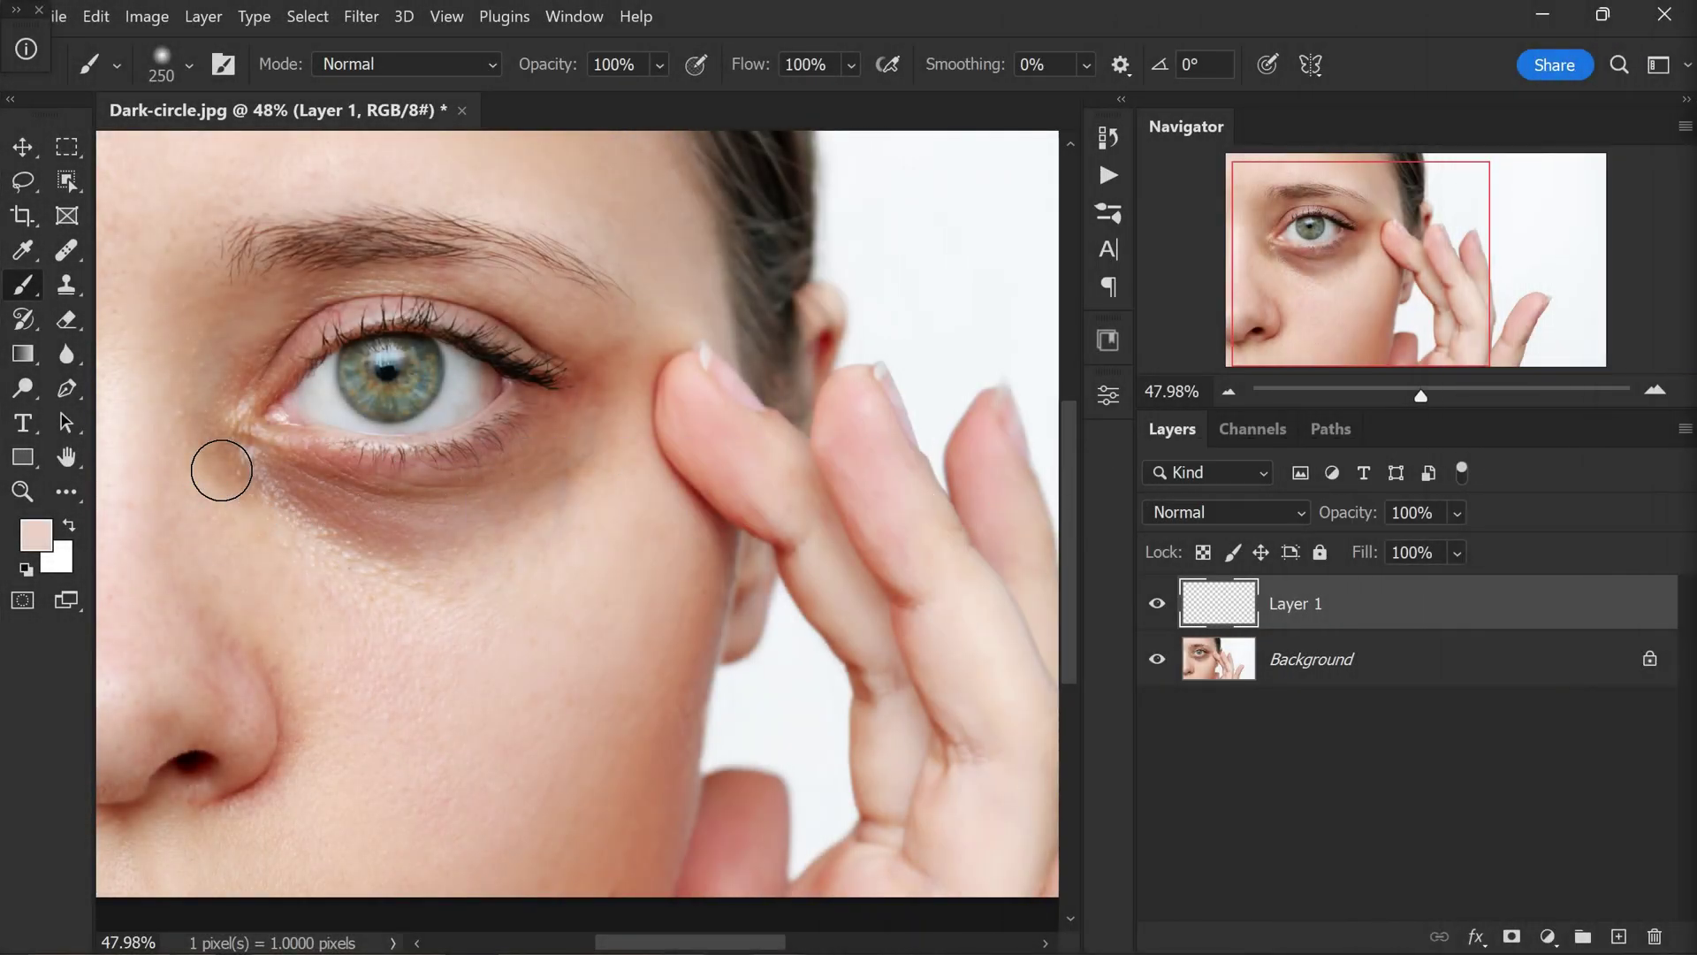
# Step: Set brush opacity and flow to 50%, then softly repaint skin tone over the under-eye dark circle
pyautogui.moveTo(214, 459)
pyautogui.mouseDown()
pyautogui.moveTo(352, 541)
pyautogui.moveTo(238, 480)
pyautogui.moveTo(259, 499)
pyautogui.moveTo(250, 482)
pyautogui.moveTo(436, 526)
pyautogui.mouseUp()
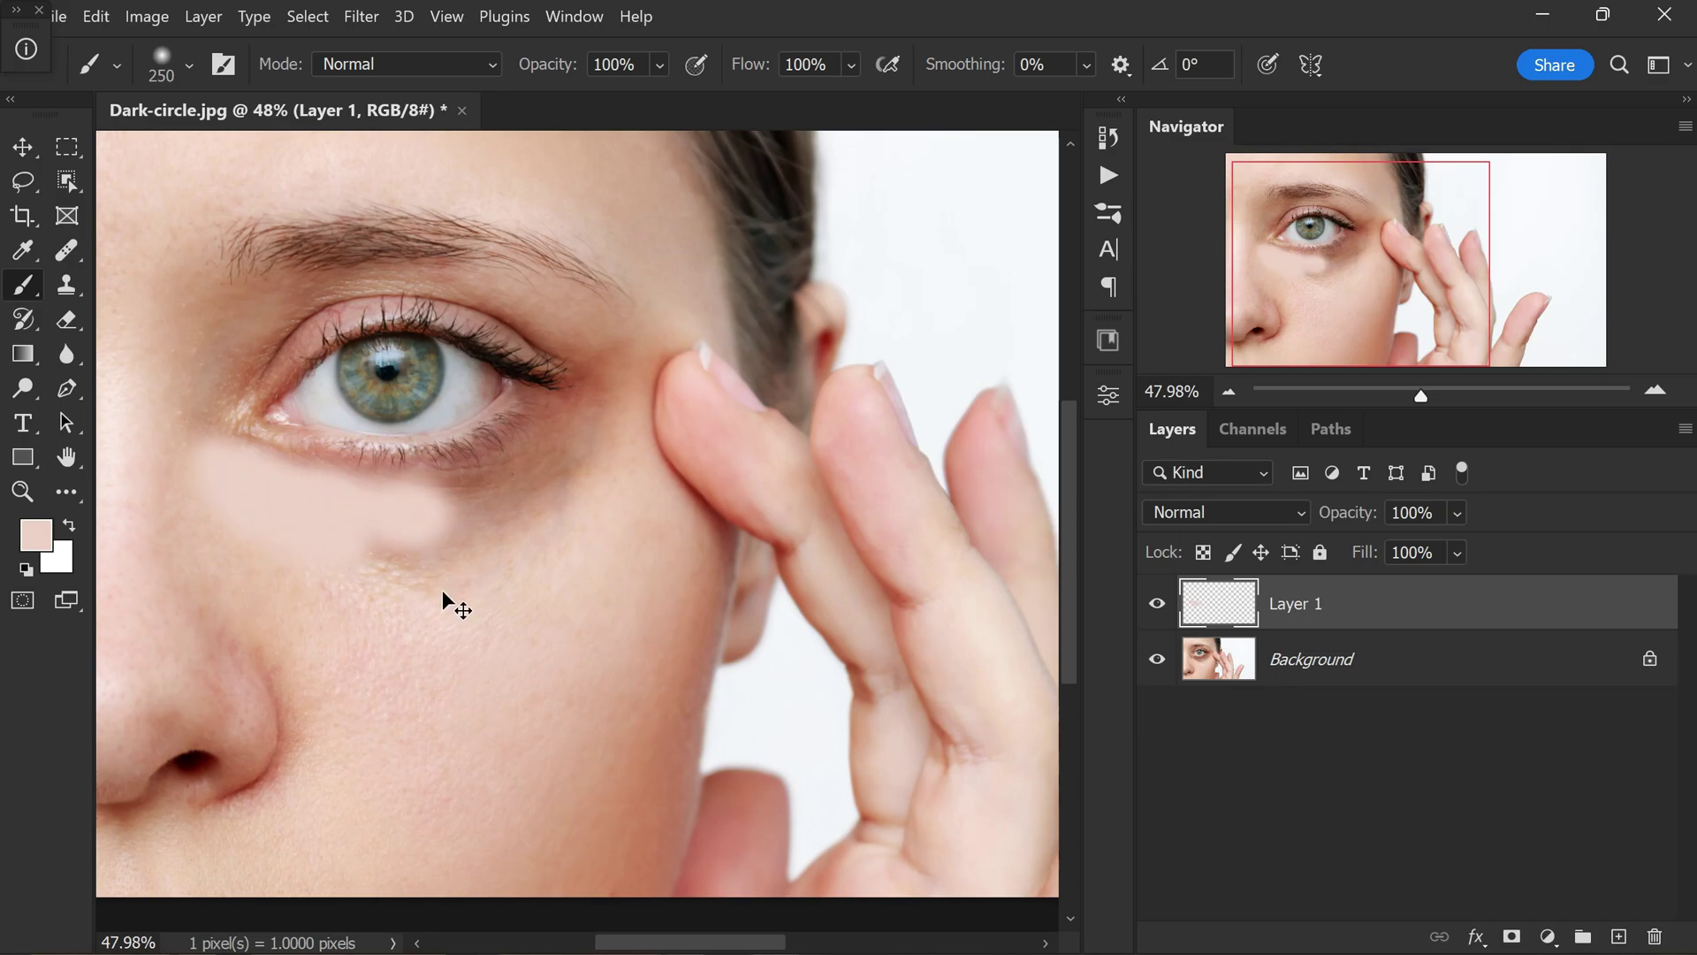
pyautogui.hotkey('ctrl', 'z')
pyautogui.moveTo(569, 71); pyautogui.dragTo(493, 75)
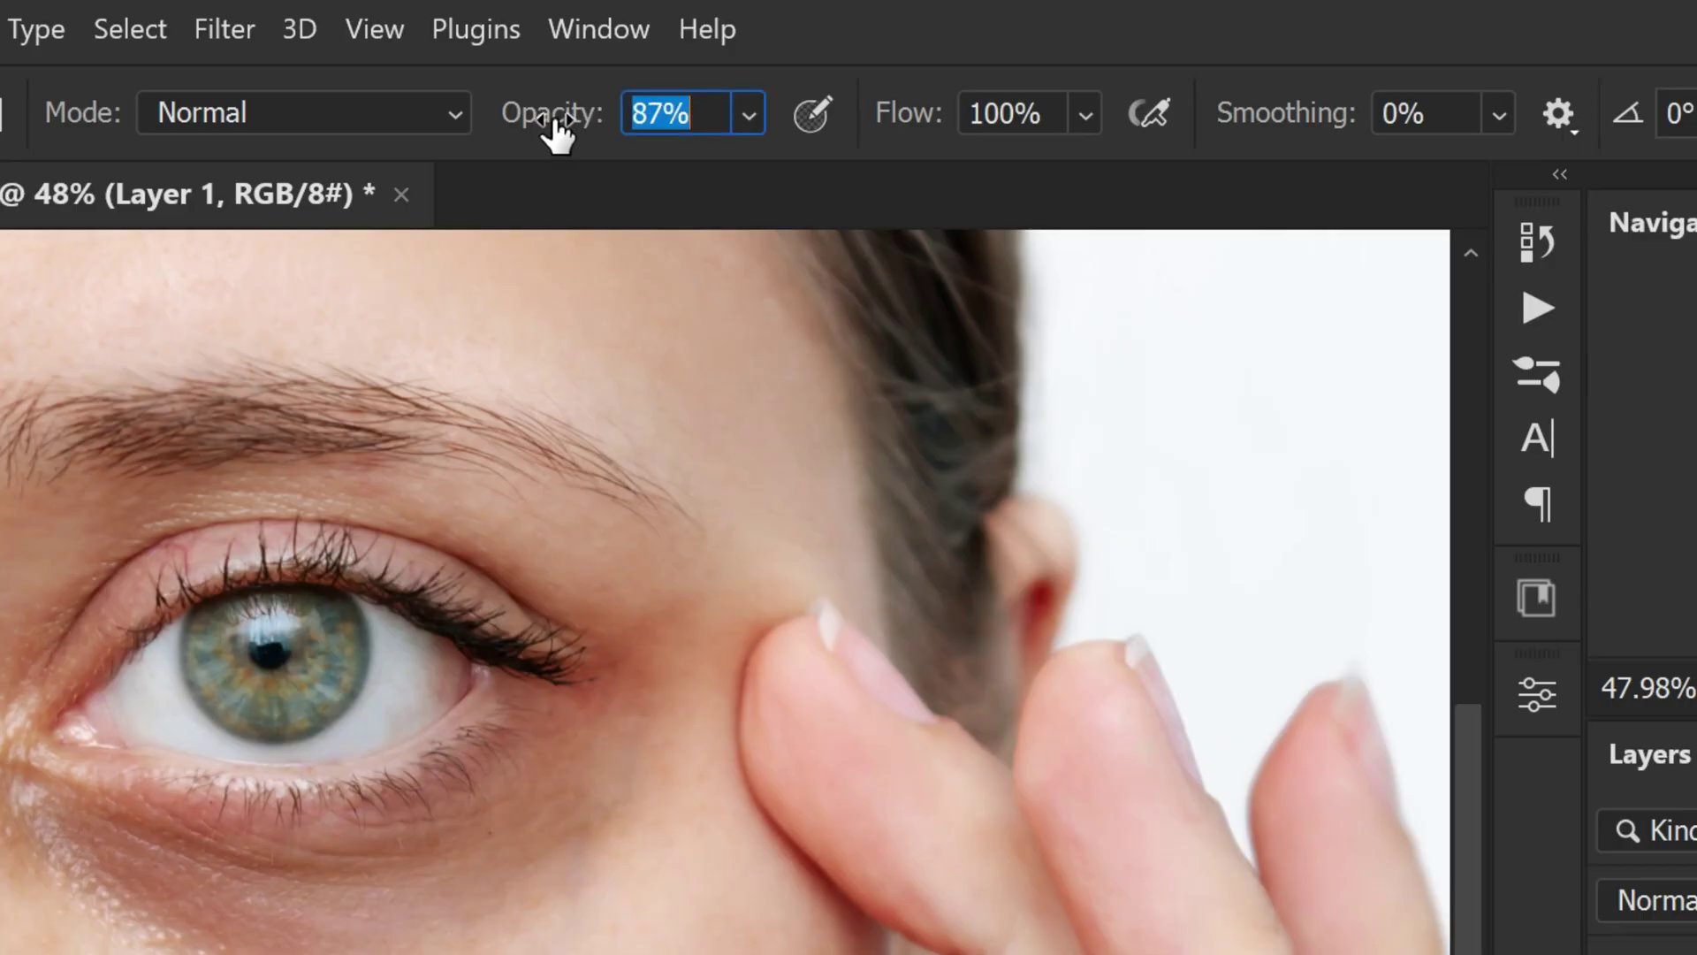
pyautogui.moveTo(458, 138)
pyautogui.mouseDown()
pyautogui.moveTo(443, 140)
pyautogui.moveTo(468, 143)
pyautogui.mouseUp()
pyautogui.moveTo(894, 121); pyautogui.dragTo(2, 219)
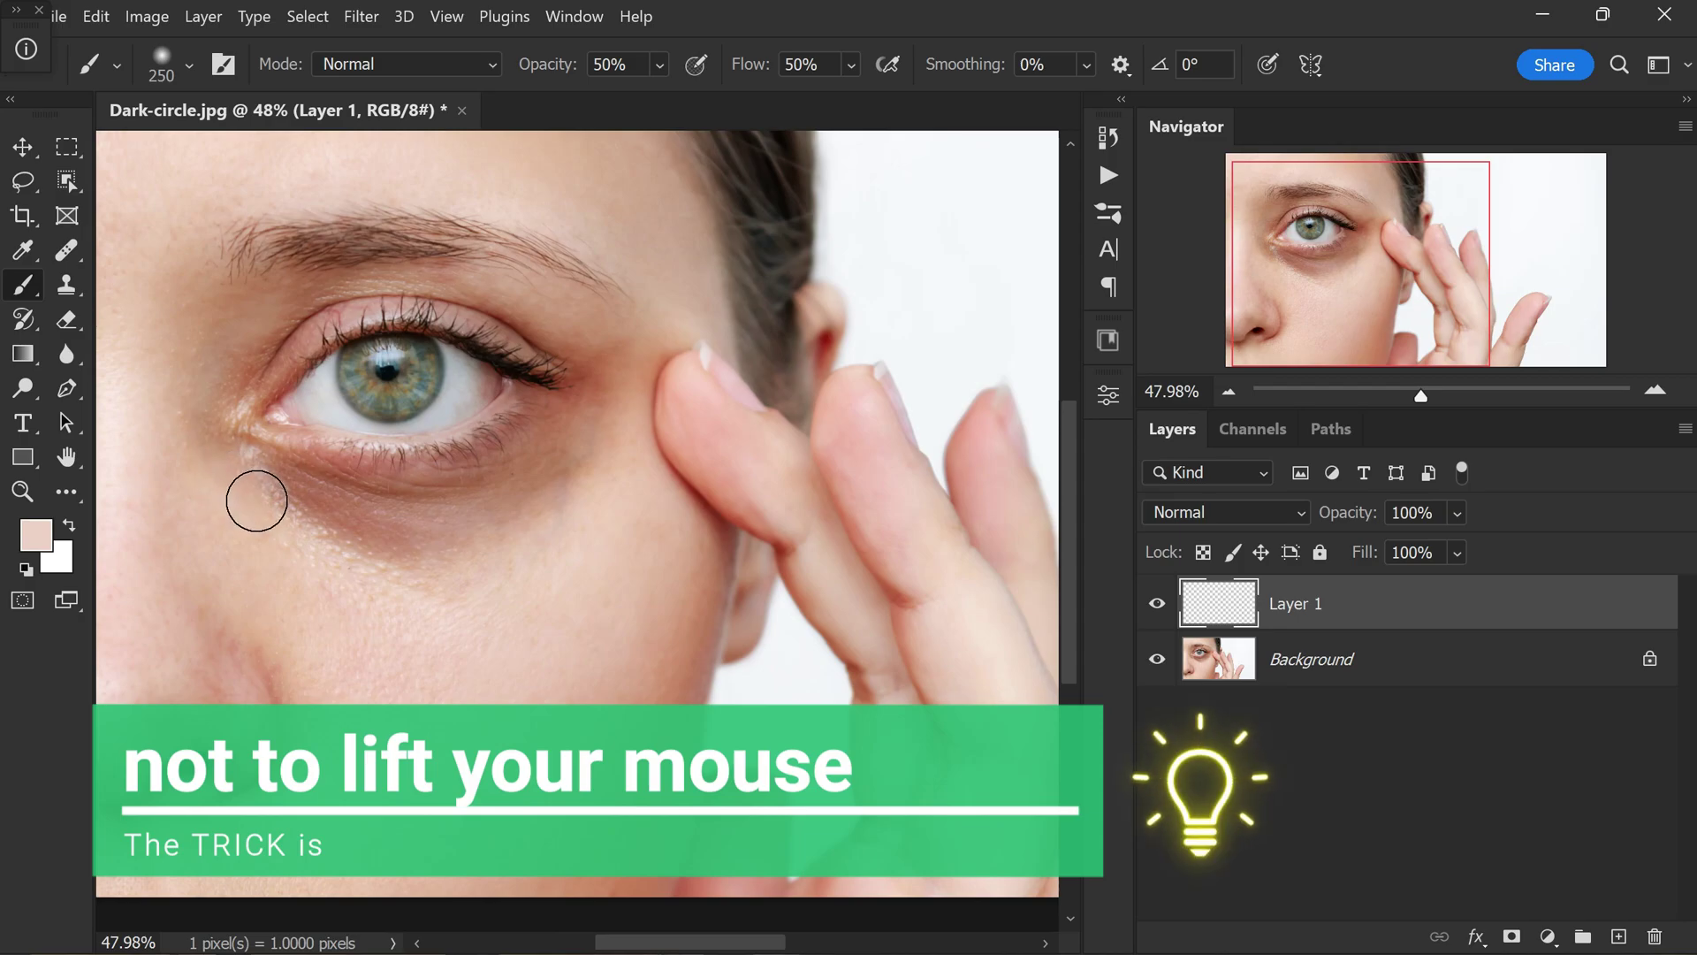
pyautogui.moveTo(304, 505)
pyautogui.mouseDown()
pyautogui.moveTo(263, 491)
pyautogui.moveTo(379, 560)
pyautogui.moveTo(411, 534)
pyautogui.moveTo(471, 553)
pyautogui.moveTo(435, 573)
pyautogui.moveTo(510, 508)
pyautogui.moveTo(345, 511)
pyautogui.moveTo(475, 500)
pyautogui.moveTo(475, 484)
pyautogui.moveTo(563, 462)
pyautogui.moveTo(549, 423)
pyautogui.moveTo(558, 439)
pyautogui.moveTo(579, 404)
pyautogui.moveTo(602, 440)
pyautogui.moveTo(594, 372)
pyautogui.moveTo(590, 442)
pyautogui.moveTo(552, 504)
pyautogui.moveTo(412, 540)
pyautogui.moveTo(326, 515)
pyautogui.moveTo(202, 425)
pyautogui.moveTo(208, 461)
pyautogui.moveTo(226, 373)
pyautogui.moveTo(289, 309)
pyautogui.moveTo(191, 402)
pyautogui.moveTo(225, 322)
pyautogui.moveTo(363, 288)
pyautogui.moveTo(521, 300)
pyautogui.moveTo(599, 364)
pyautogui.moveTo(602, 459)
pyautogui.moveTo(594, 359)
pyautogui.moveTo(610, 339)
pyautogui.moveTo(633, 352)
pyautogui.moveTo(568, 559)
pyautogui.moveTo(645, 346)
pyautogui.moveTo(515, 588)
pyautogui.moveTo(434, 558)
pyautogui.moveTo(565, 450)
pyautogui.moveTo(572, 385)
pyautogui.moveTo(430, 392)
pyautogui.moveTo(230, 446)
pyautogui.moveTo(231, 399)
pyautogui.moveTo(285, 510)
pyautogui.moveTo(296, 502)
pyautogui.moveTo(259, 474)
pyautogui.moveTo(328, 519)
pyautogui.moveTo(554, 570)
pyautogui.moveTo(560, 621)
pyautogui.moveTo(631, 707)
pyautogui.moveTo(588, 639)
pyautogui.moveTo(566, 503)
pyautogui.mouseUp()
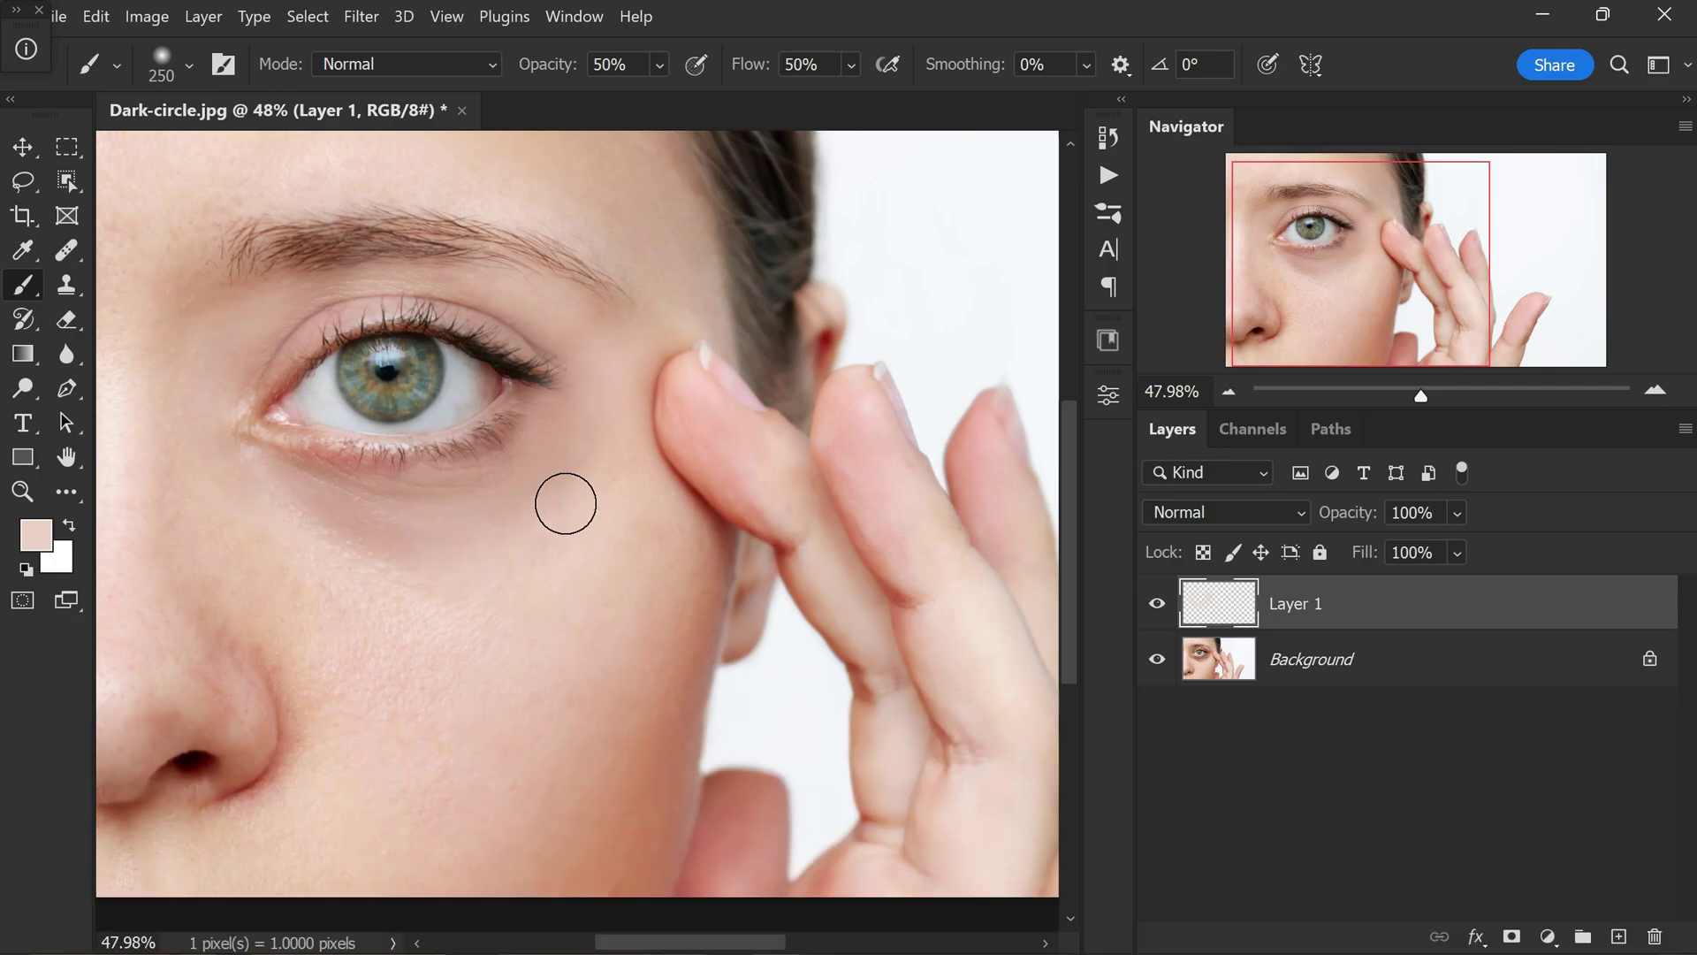
# Step: Split Layer 1's Underlying Layer black Blend If slider so the paint fades over dark tones
pyautogui.doubleClick(1498, 617)
pyautogui.moveTo(841, 110)
pyautogui.mouseDown()
pyautogui.moveTo(863, 132)
pyautogui.moveTo(950, 590)
pyautogui.moveTo(889, 178)
pyautogui.moveTo(842, 172)
pyautogui.moveTo(852, 141)
pyautogui.mouseUp()
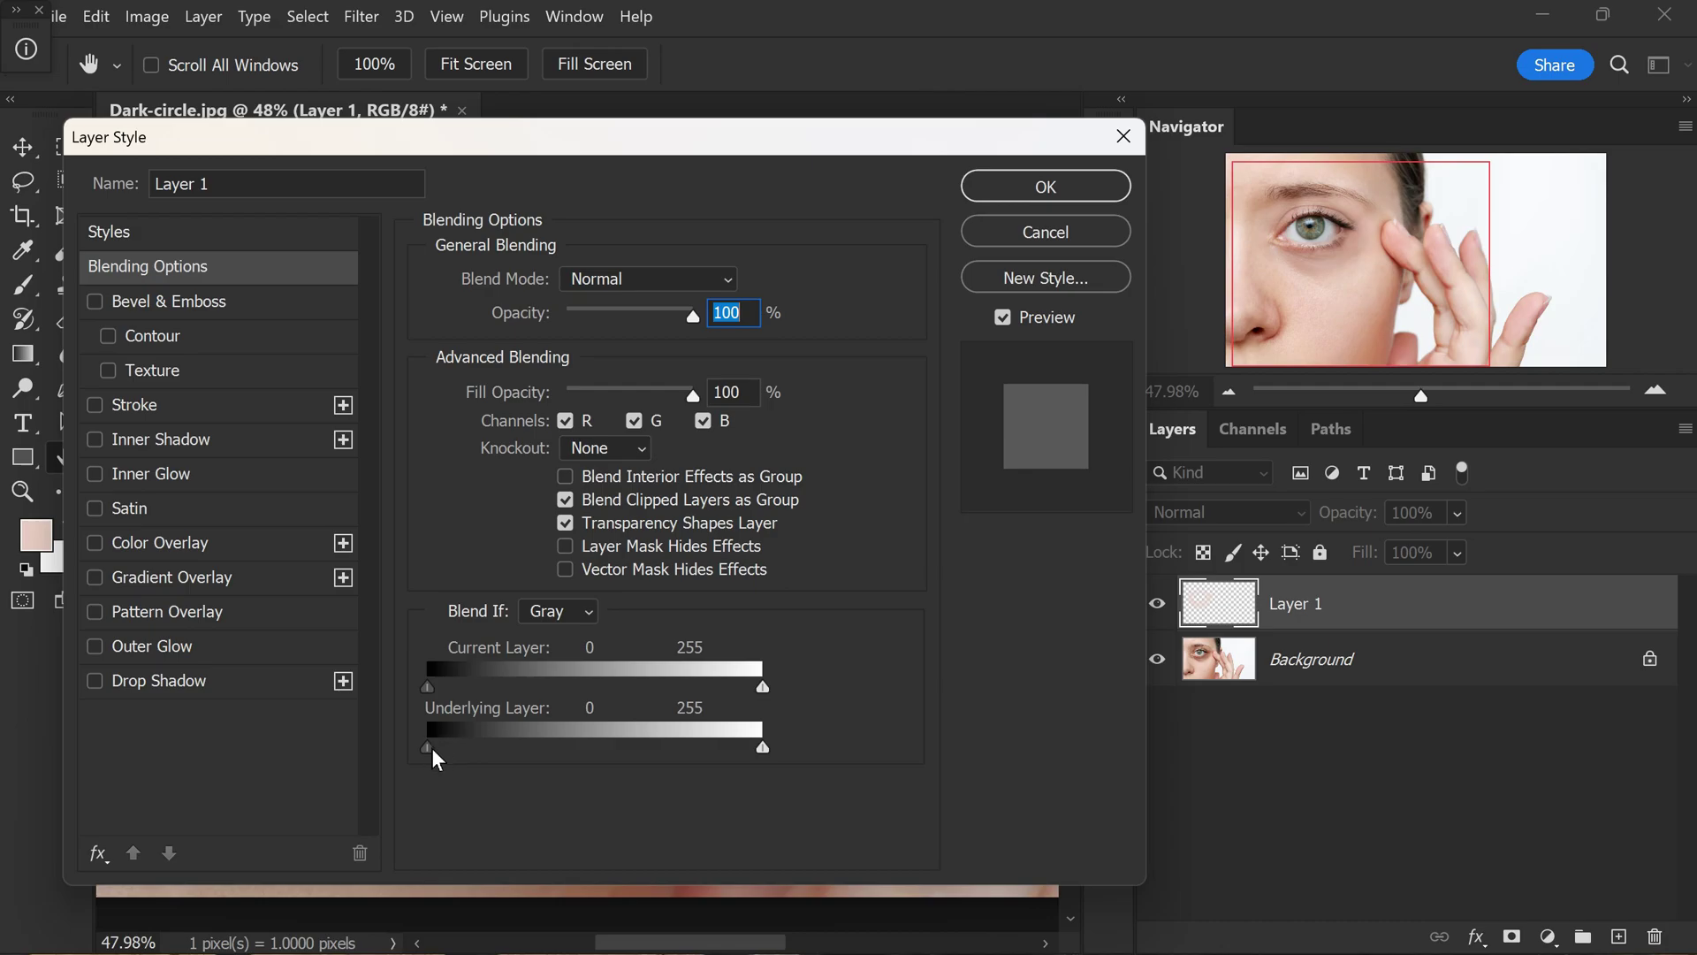
pyautogui.moveTo(431, 748); pyautogui.dragTo(630, 752)
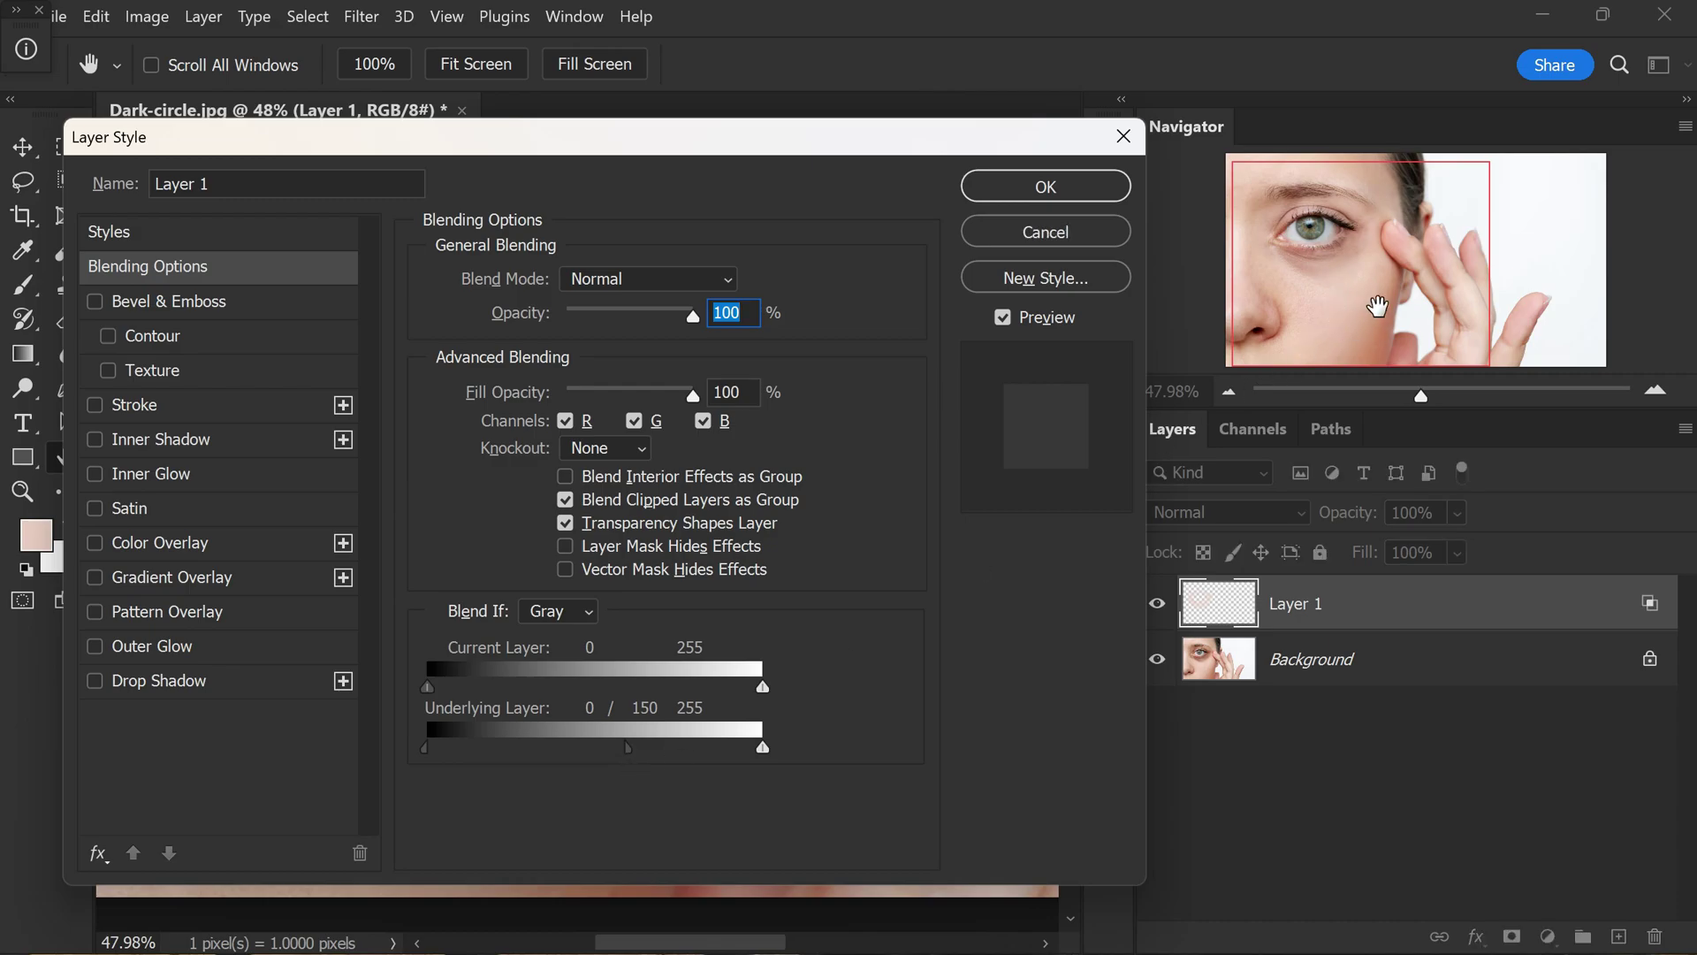
pyautogui.click(1073, 188)
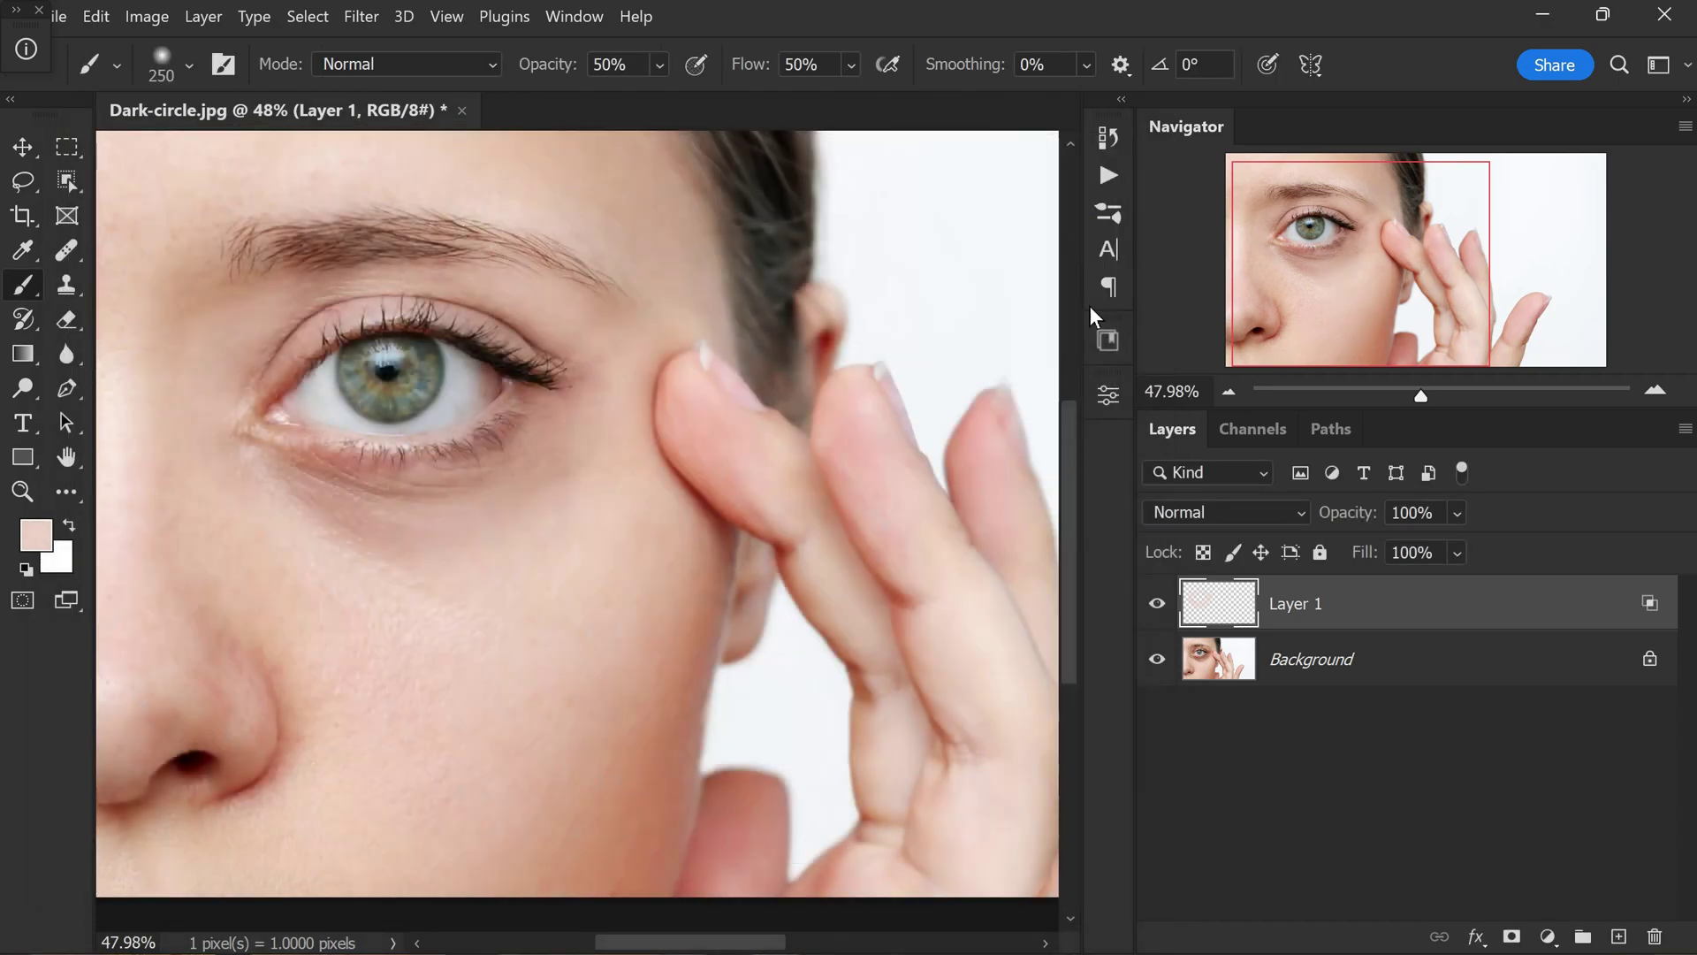
# Step: Toggle Layer 1 to compare, test a lower opacity, then restore it to full opacity
pyautogui.click(1158, 605)
pyautogui.click(1158, 605)
pyautogui.click(1158, 605)
pyautogui.click(1158, 606)
pyautogui.moveTo(1348, 513); pyautogui.dragTo(1334, 518)
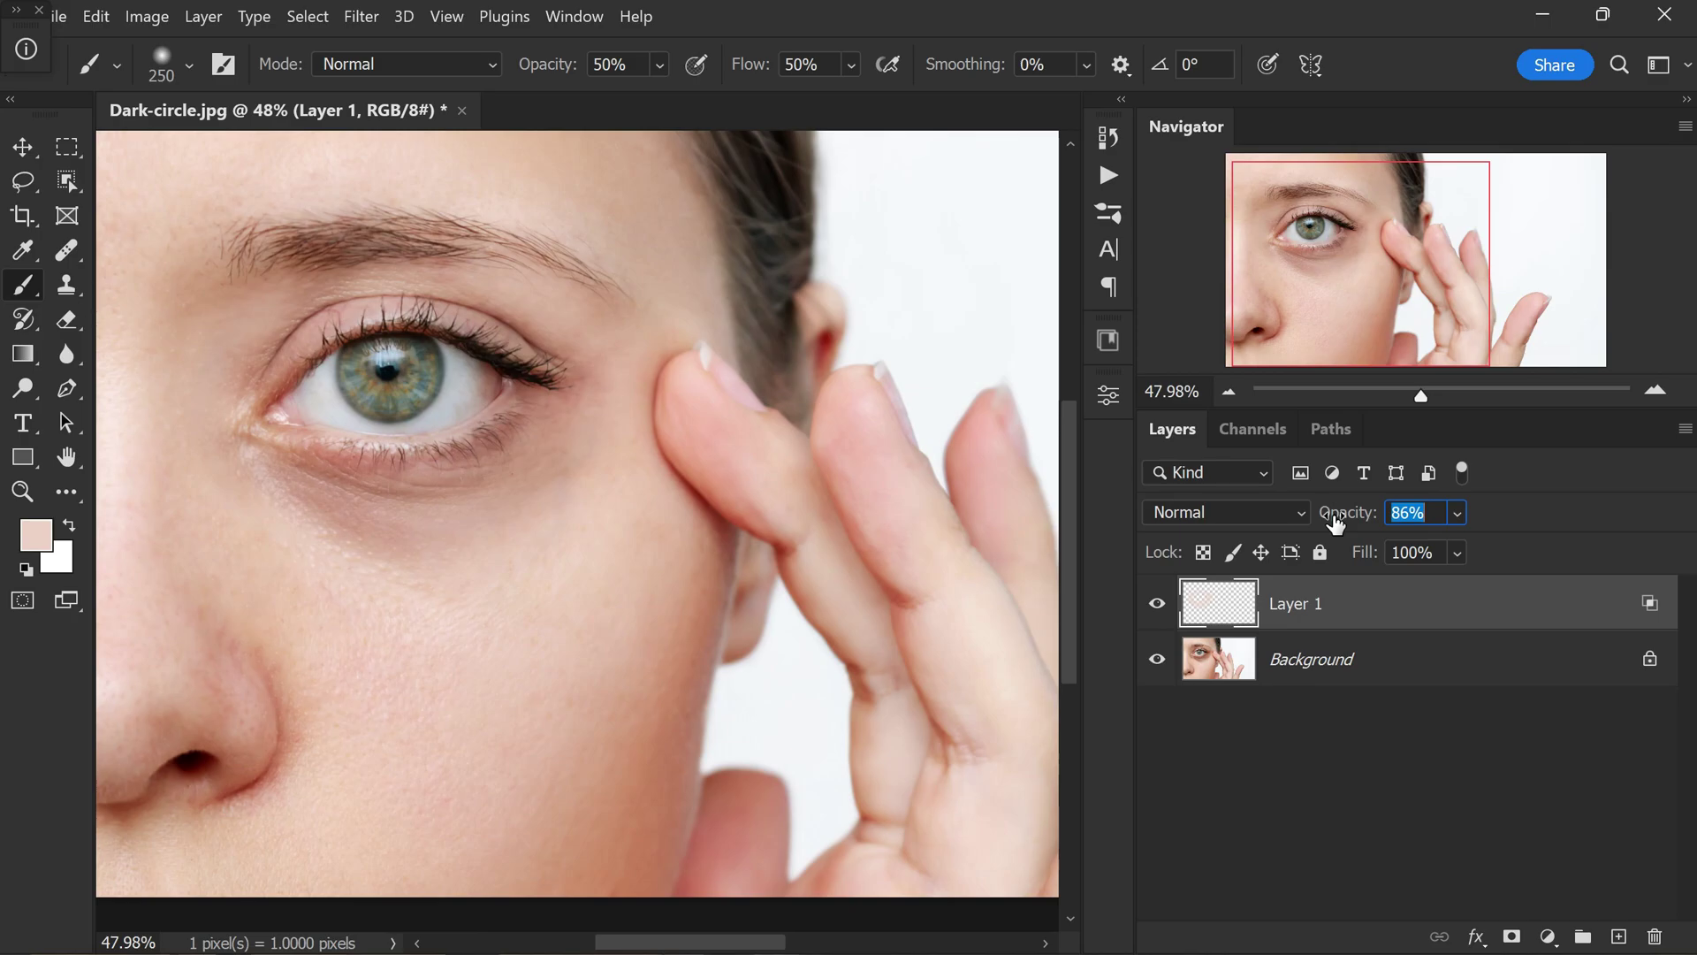
pyautogui.moveTo(1340, 523); pyautogui.dragTo(1382, 525)
# Step: Reselect Layer 1 and toggle its visibility, leaving it hidden to show the original dark circle
pyautogui.click(1316, 793)
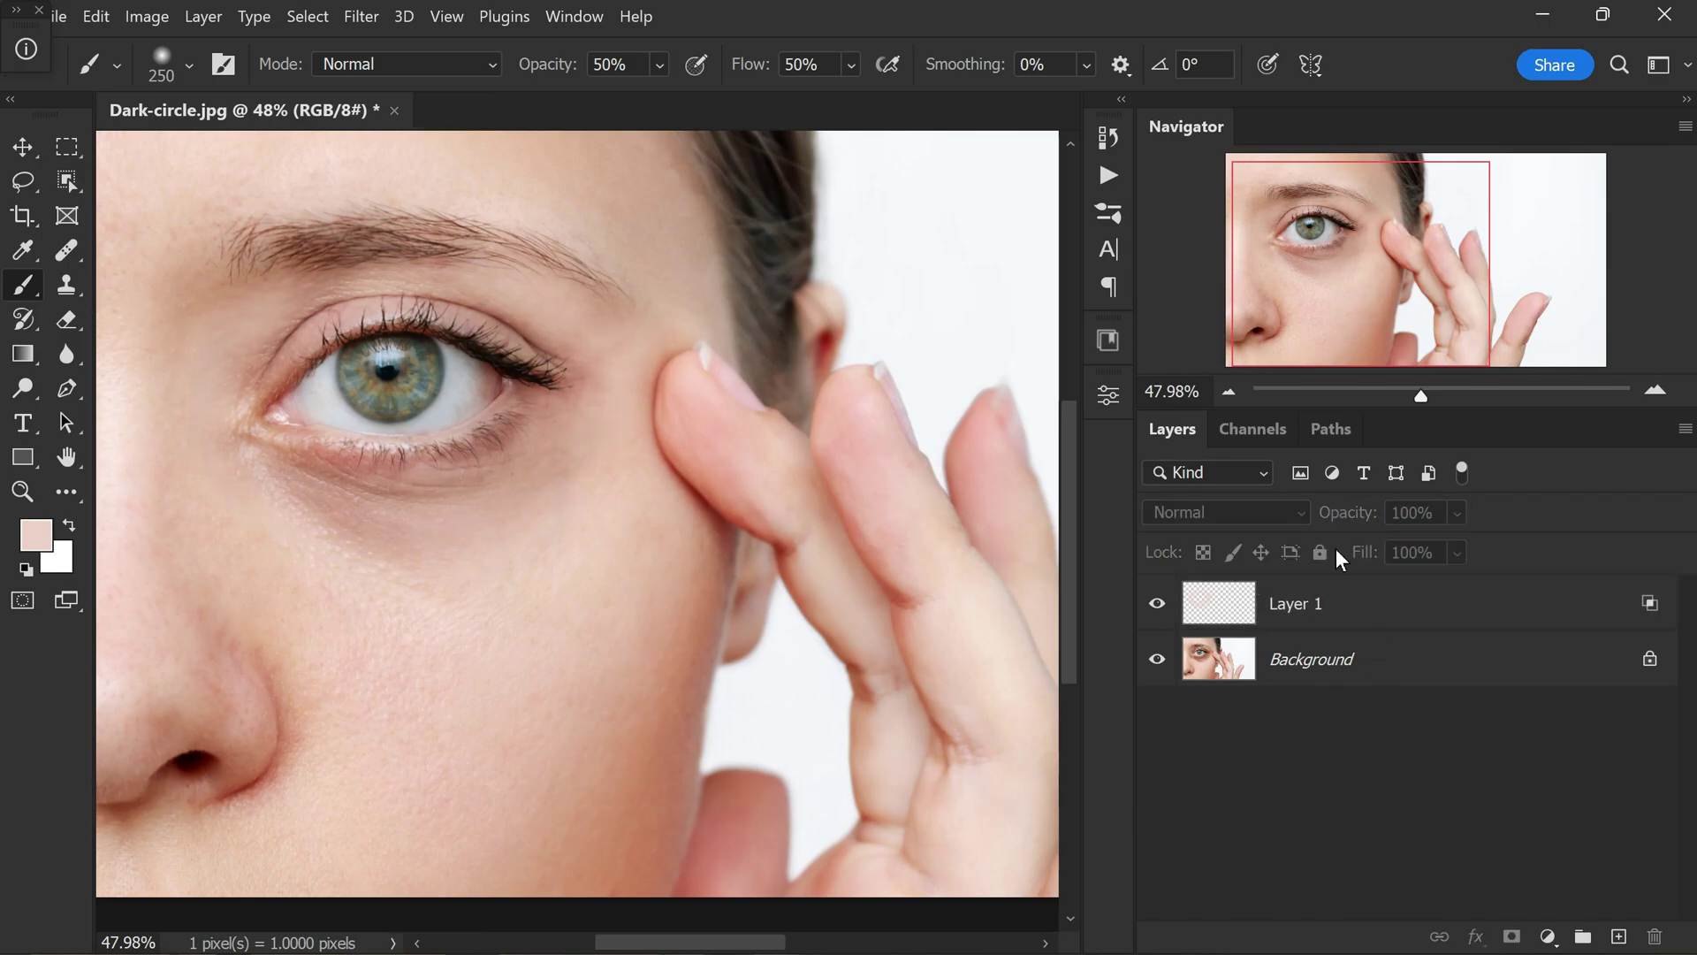
pyautogui.click(1282, 621)
pyautogui.click(1155, 610)
pyautogui.click(1154, 610)
pyautogui.click(1155, 610)
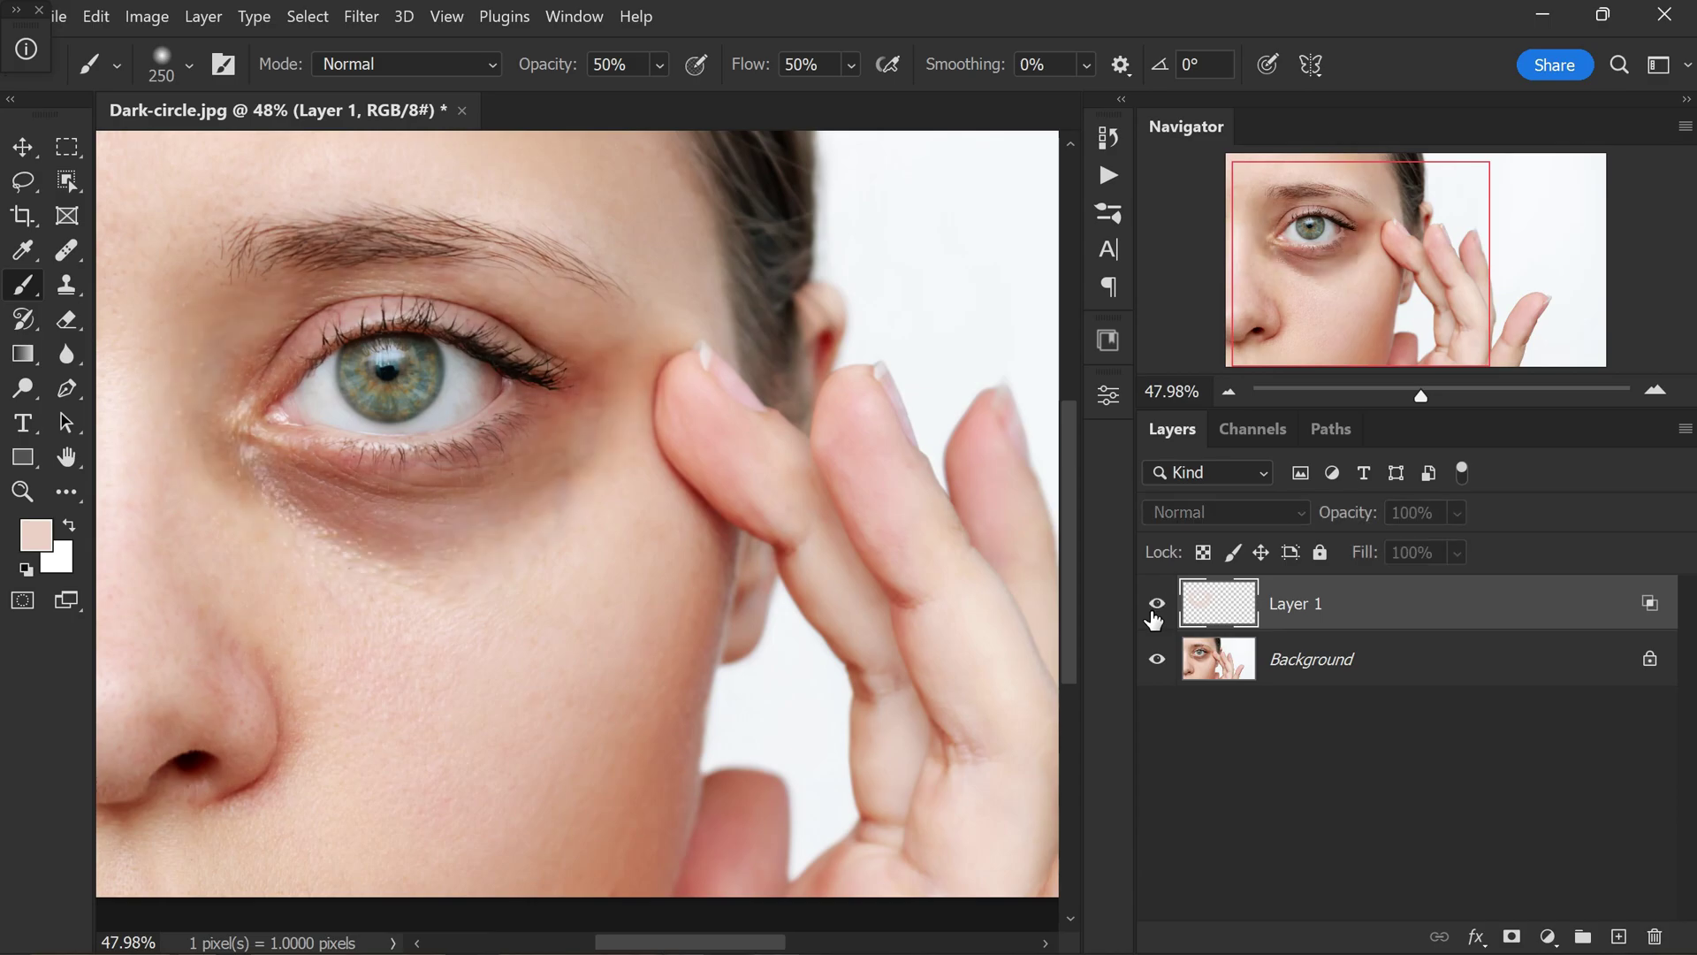
pyautogui.click(1155, 610)
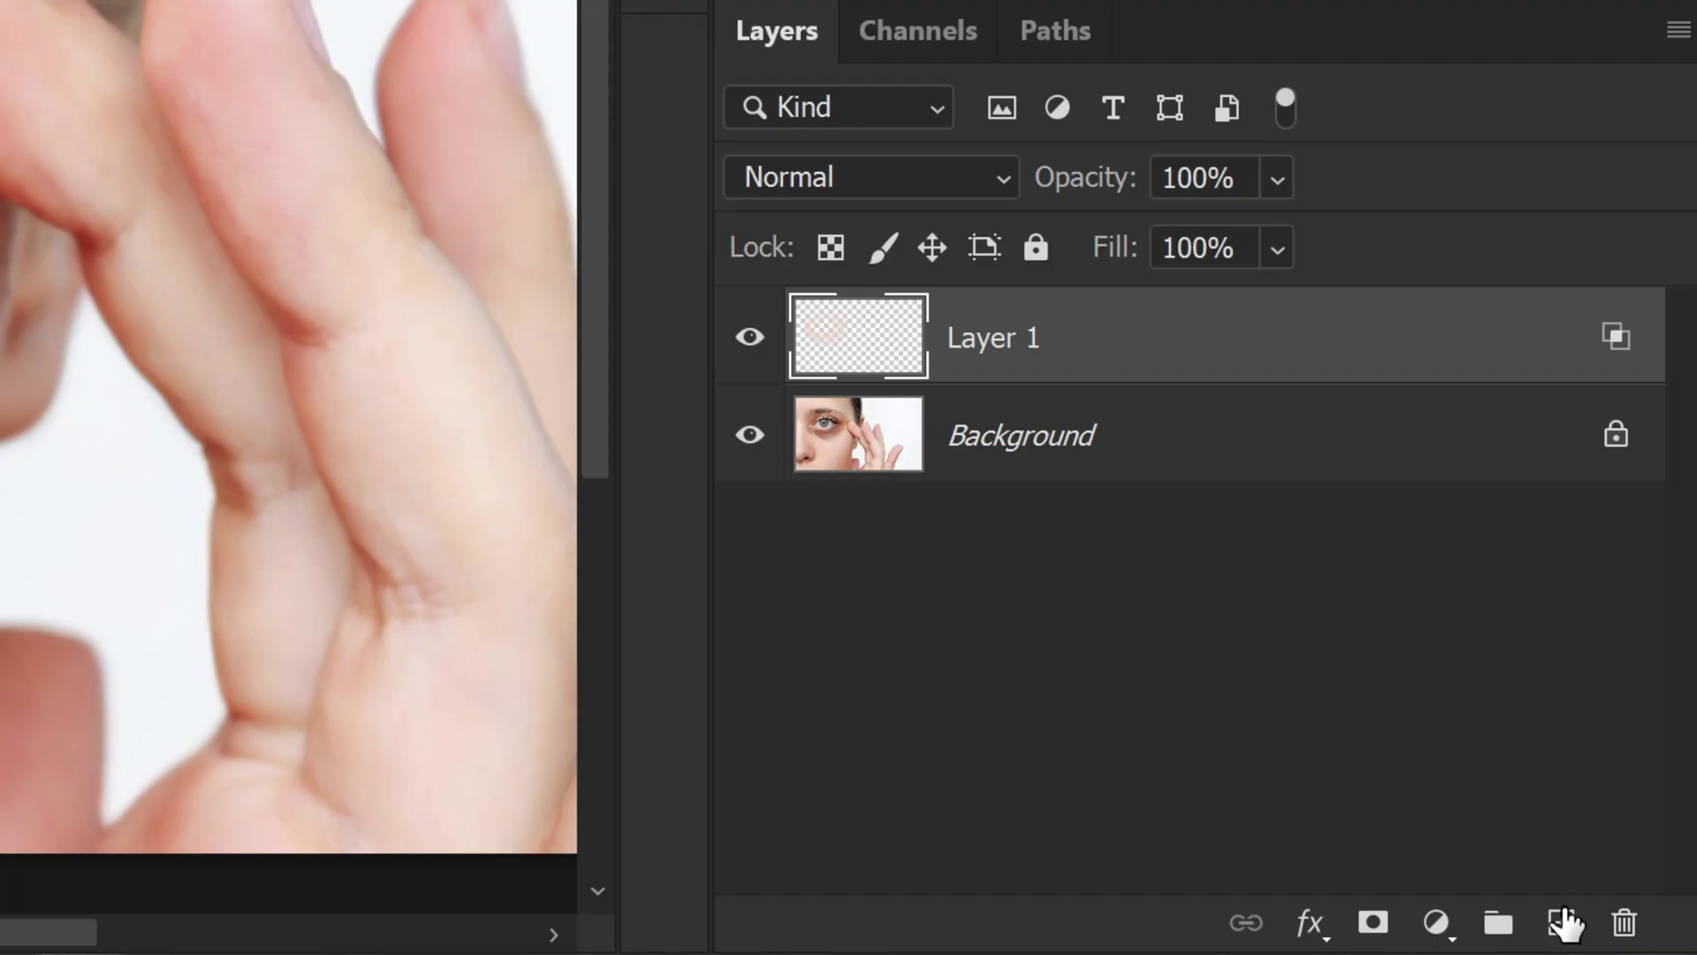
# Step: Add Layer 2, pick the Healing Brush sampling All Layers, and heal under the eye
pyautogui.click(1565, 922)
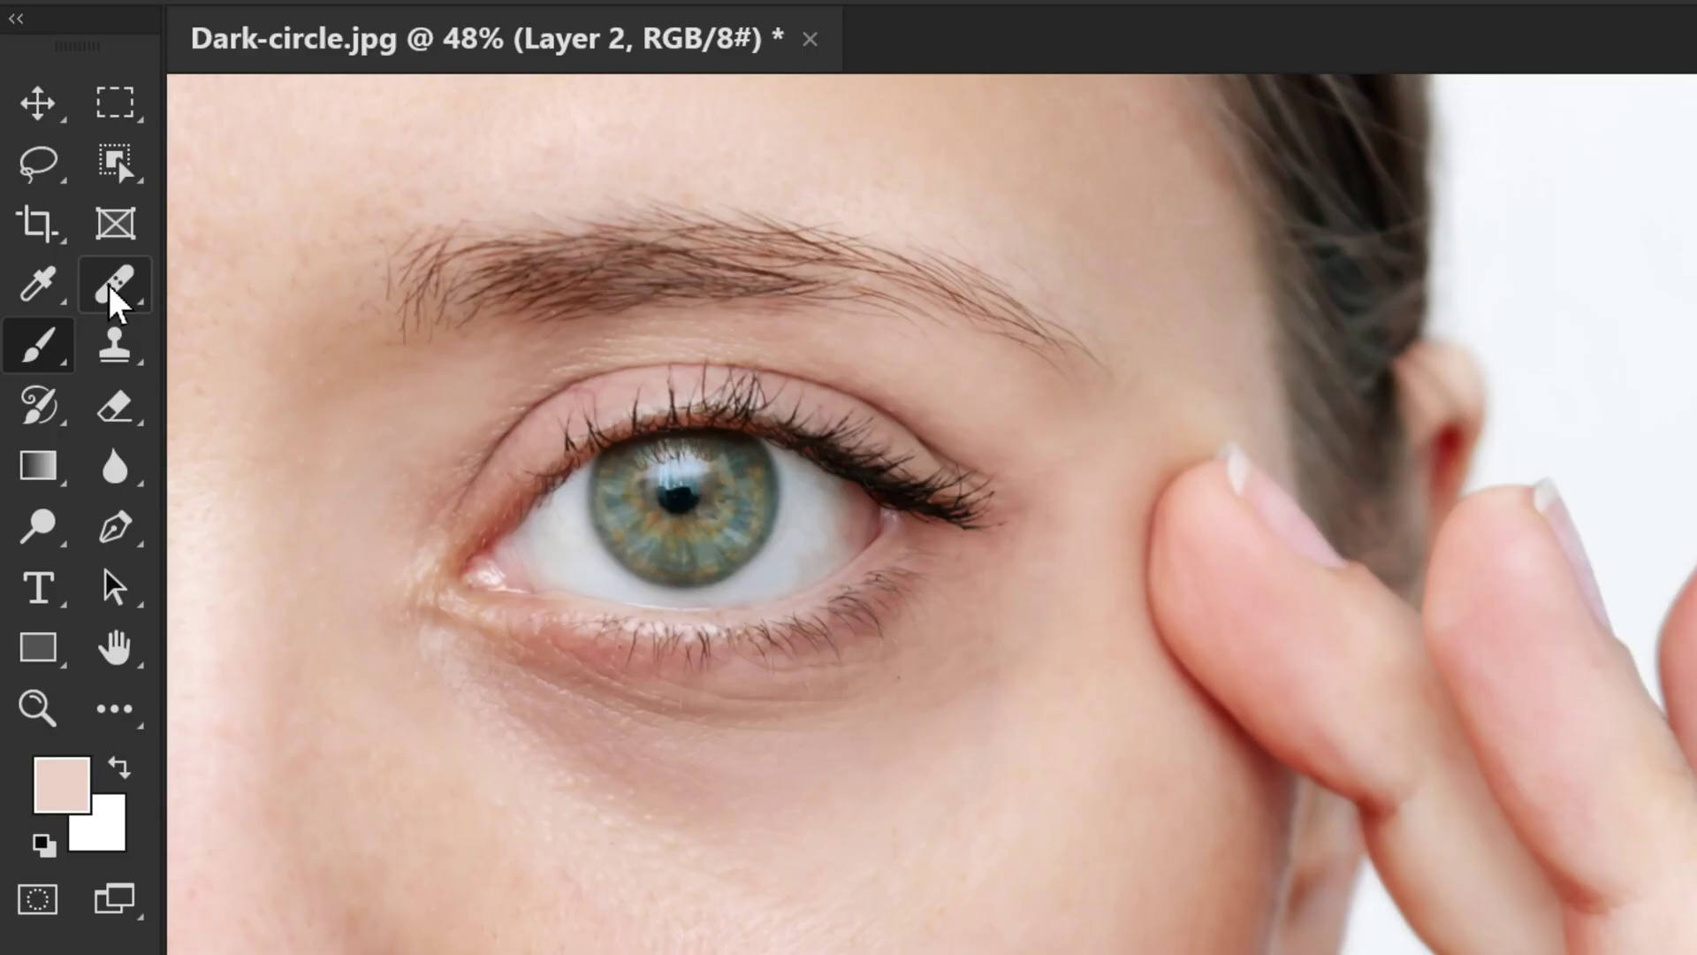
pyautogui.rightClick(113, 296)
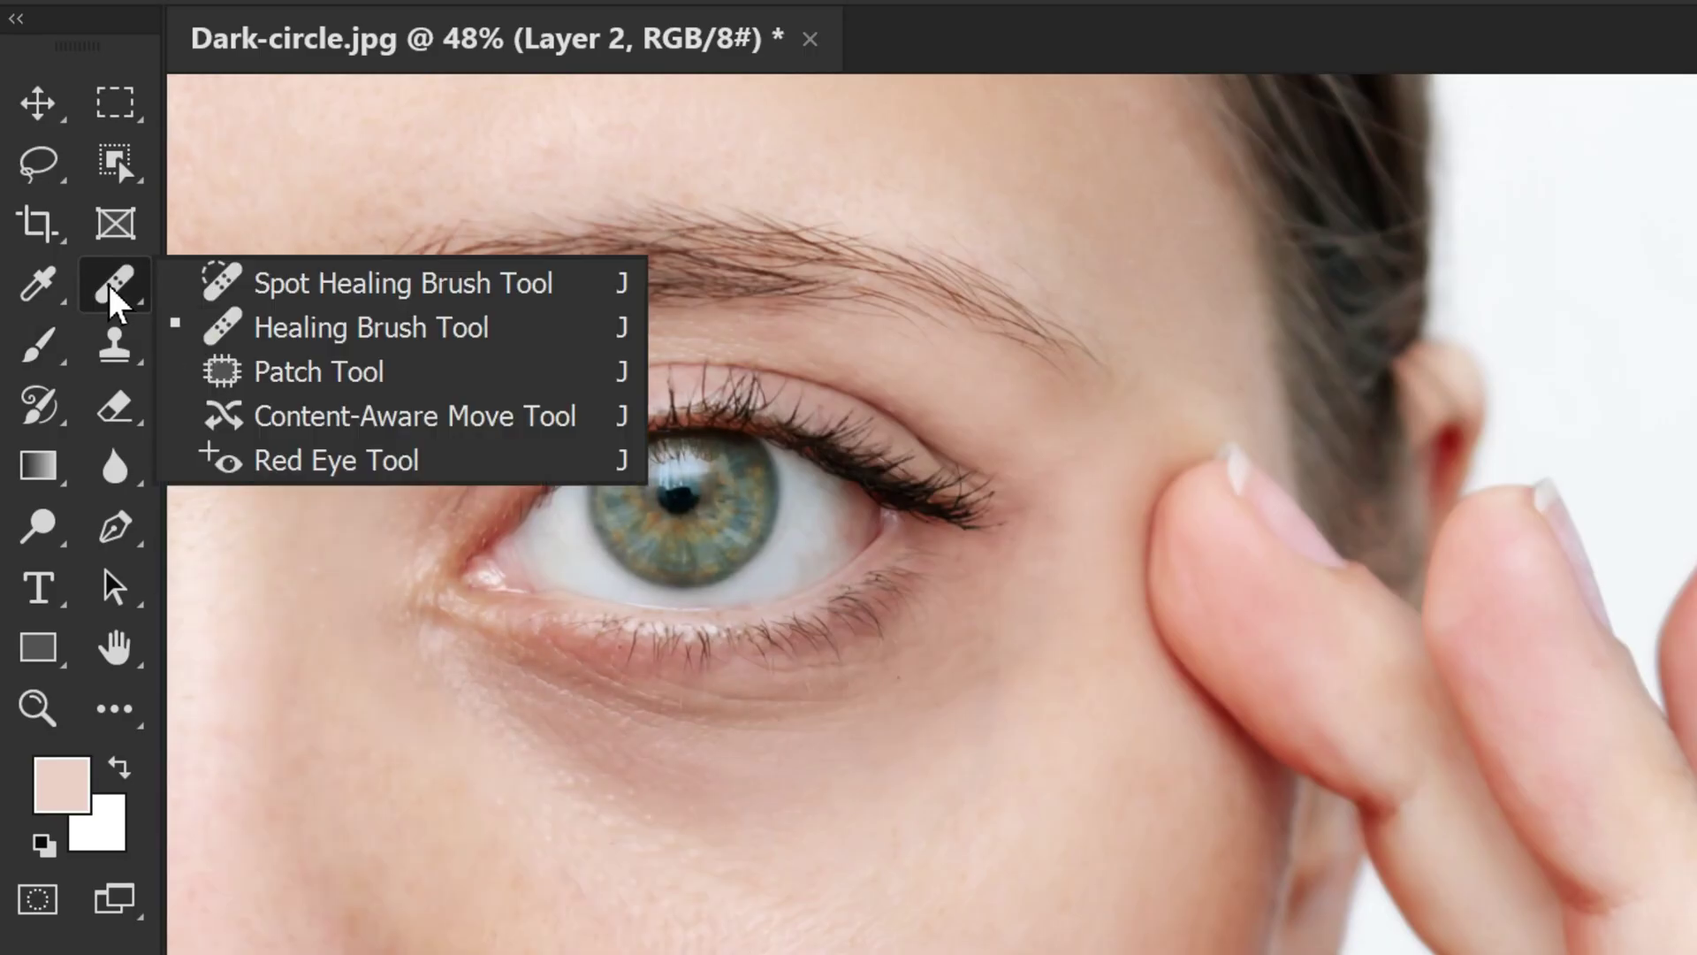
pyautogui.click(403, 329)
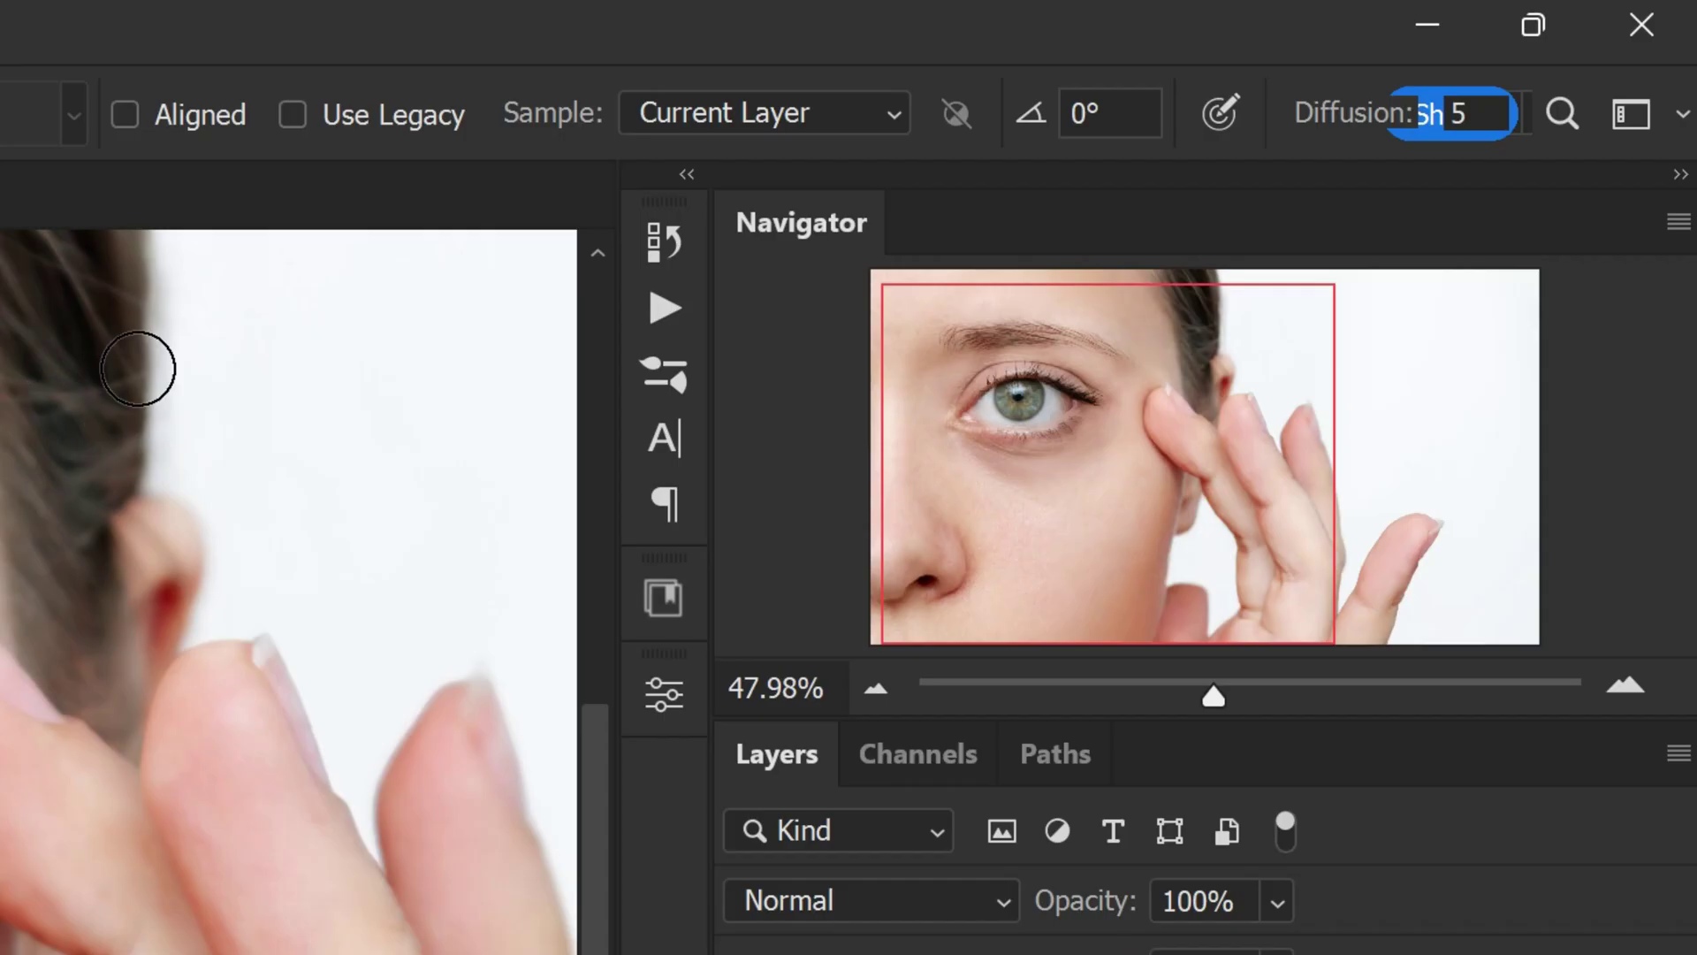
pyautogui.click(669, 115)
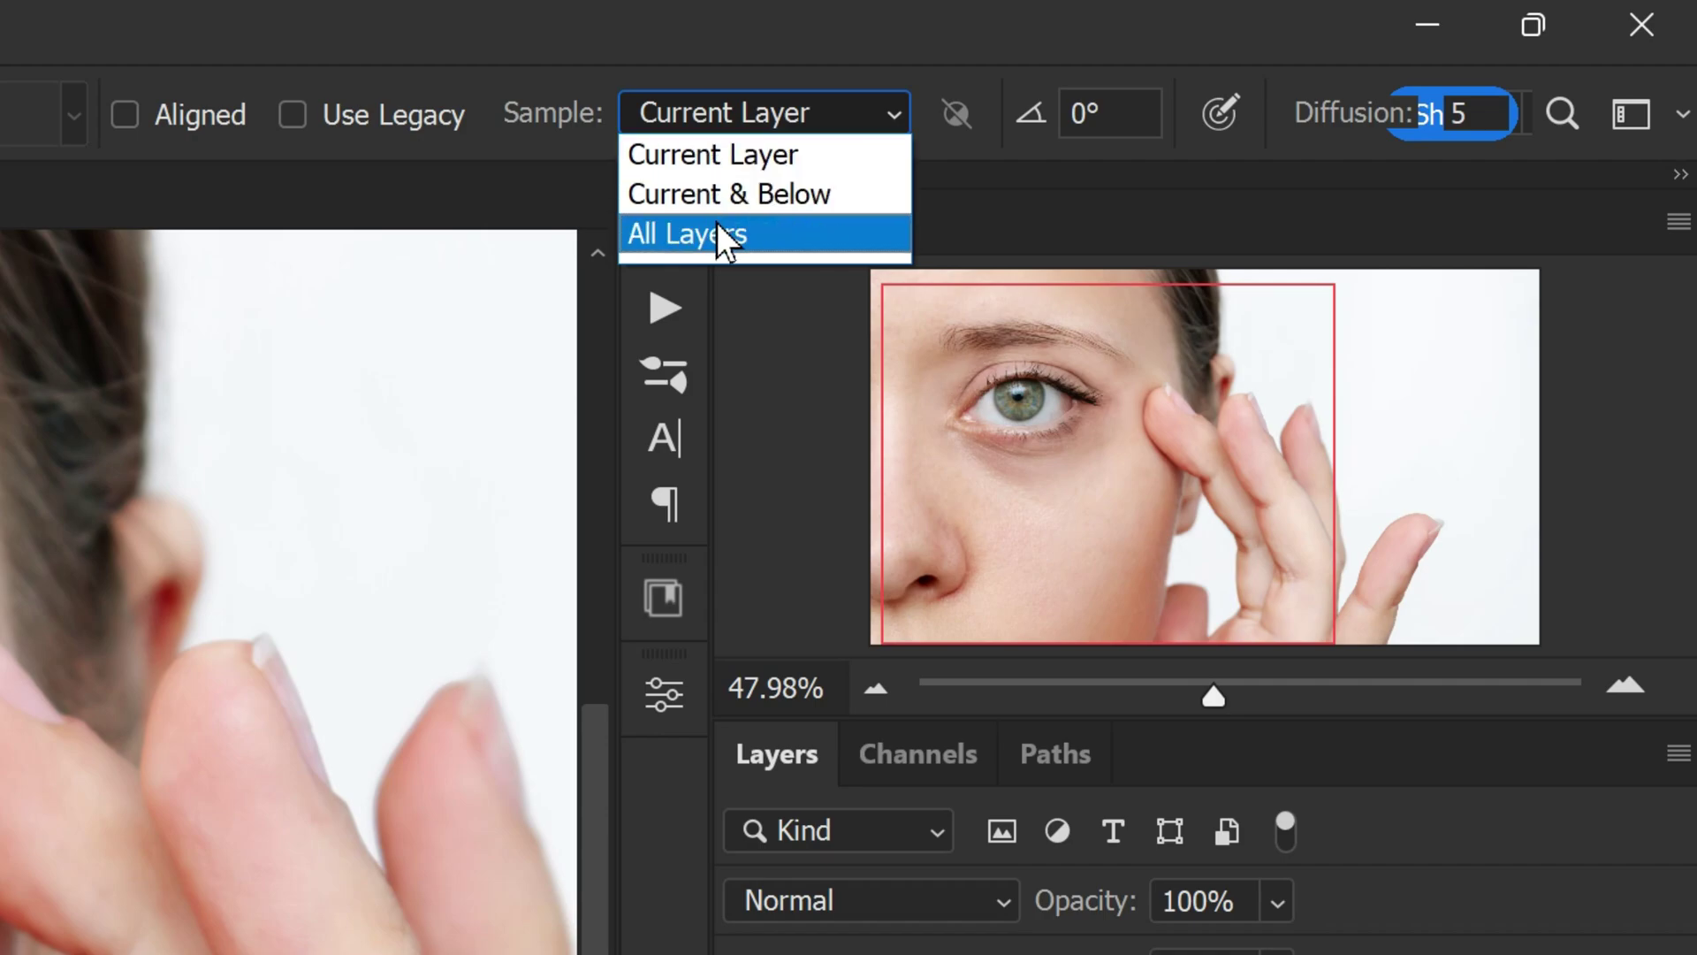
pyautogui.click(717, 228)
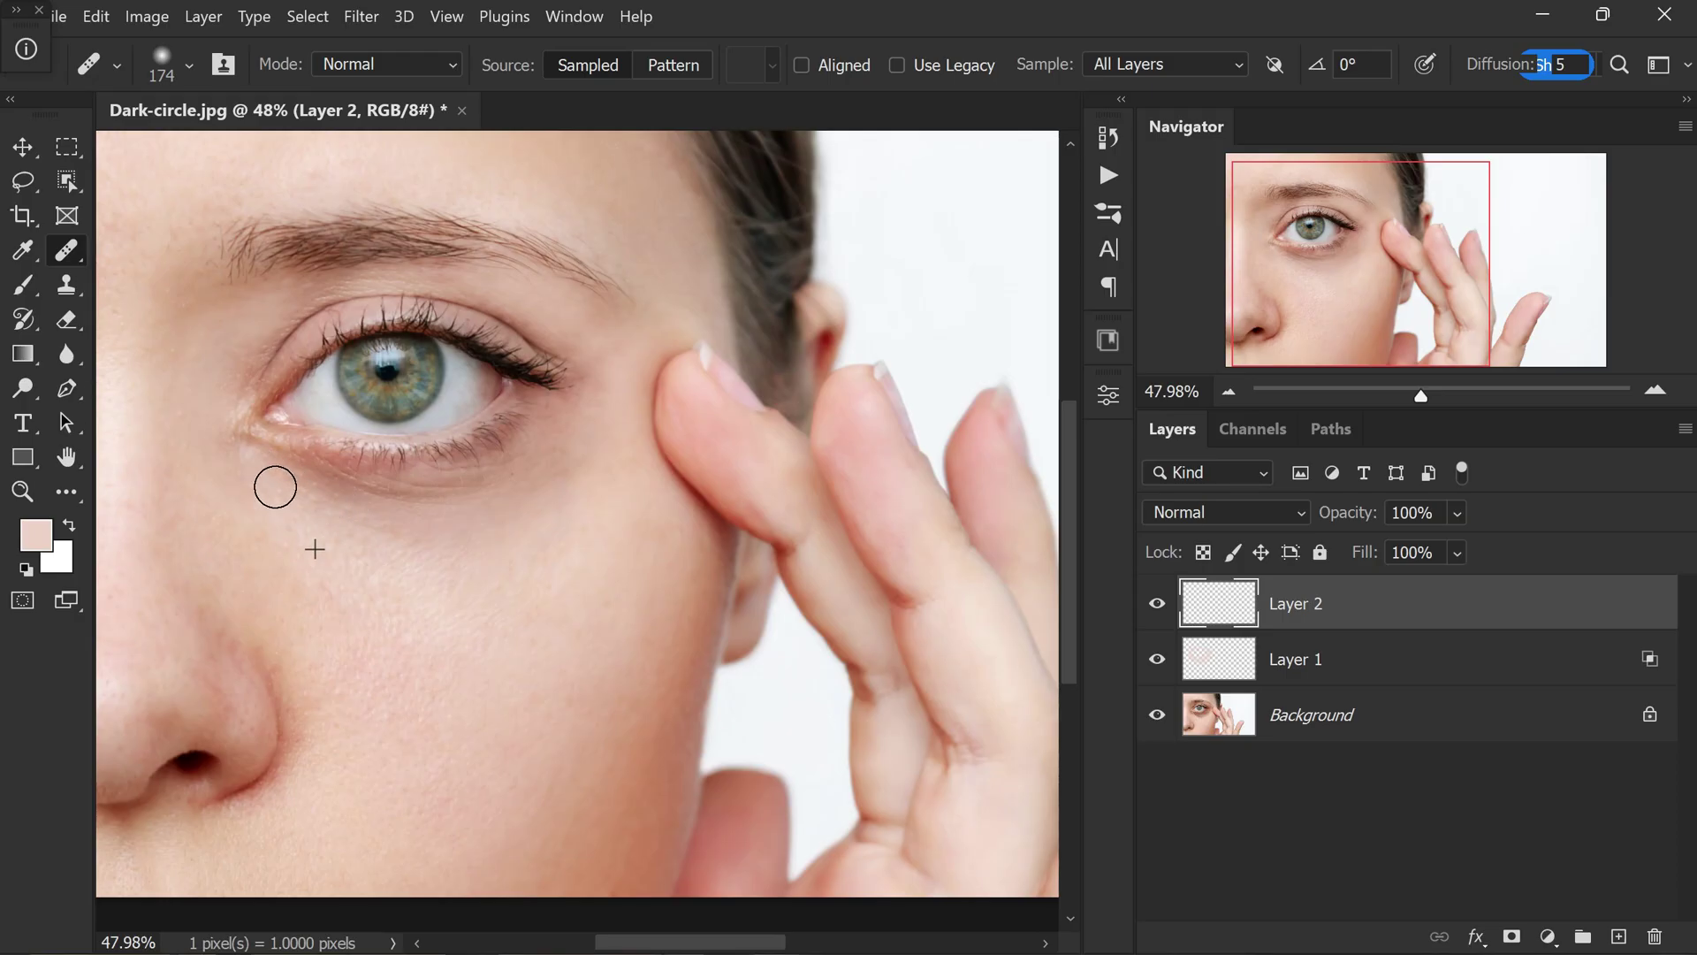
pyautogui.moveTo(275, 487)
pyautogui.mouseDown()
pyautogui.moveTo(461, 514)
pyautogui.moveTo(401, 506)
pyautogui.moveTo(477, 502)
pyautogui.moveTo(395, 500)
pyautogui.moveTo(460, 498)
pyautogui.moveTo(541, 463)
pyautogui.moveTo(467, 499)
pyautogui.moveTo(556, 476)
pyautogui.moveTo(574, 490)
pyautogui.moveTo(554, 521)
pyautogui.moveTo(369, 504)
pyautogui.moveTo(337, 519)
pyautogui.moveTo(355, 526)
pyautogui.moveTo(333, 518)
pyautogui.moveTo(388, 539)
pyautogui.moveTo(489, 527)
pyautogui.moveTo(548, 487)
pyautogui.mouseUp()
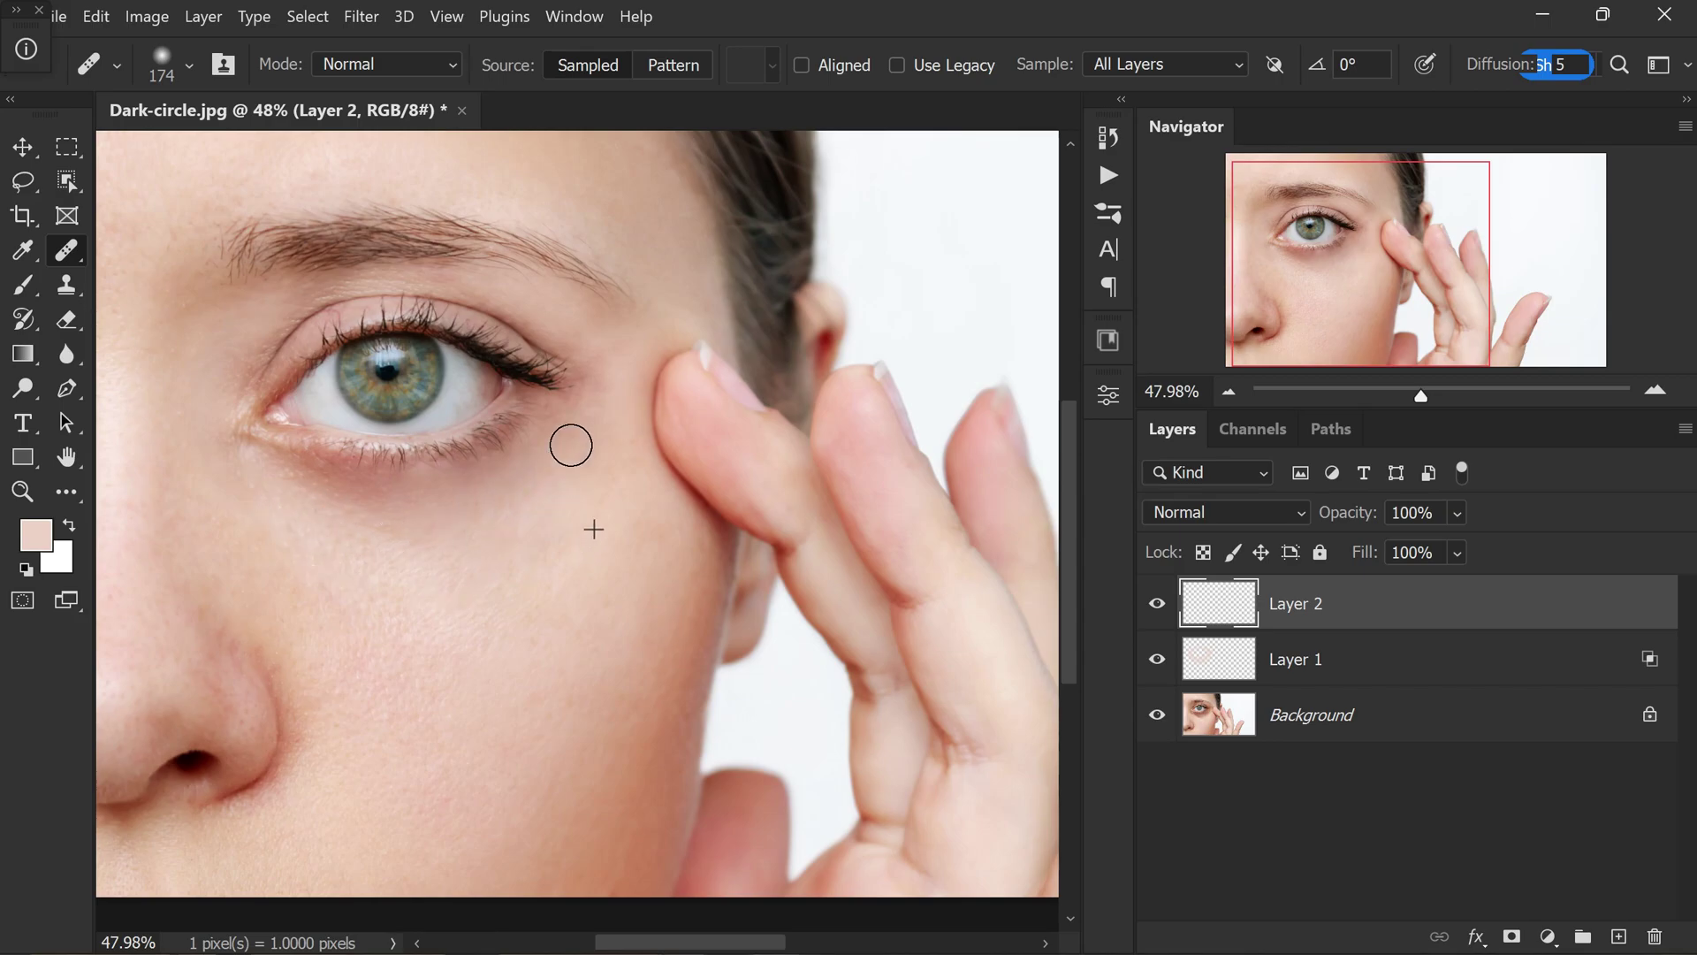
# Step: Heal the darker patch below the eye and set Layer 2 opacity to 40%
pyautogui.moveTo(589, 405)
pyautogui.mouseDown()
pyautogui.moveTo(564, 466)
pyautogui.moveTo(383, 527)
pyautogui.moveTo(269, 489)
pyautogui.moveTo(305, 515)
pyautogui.moveTo(238, 451)
pyautogui.moveTo(377, 534)
pyautogui.mouseUp()
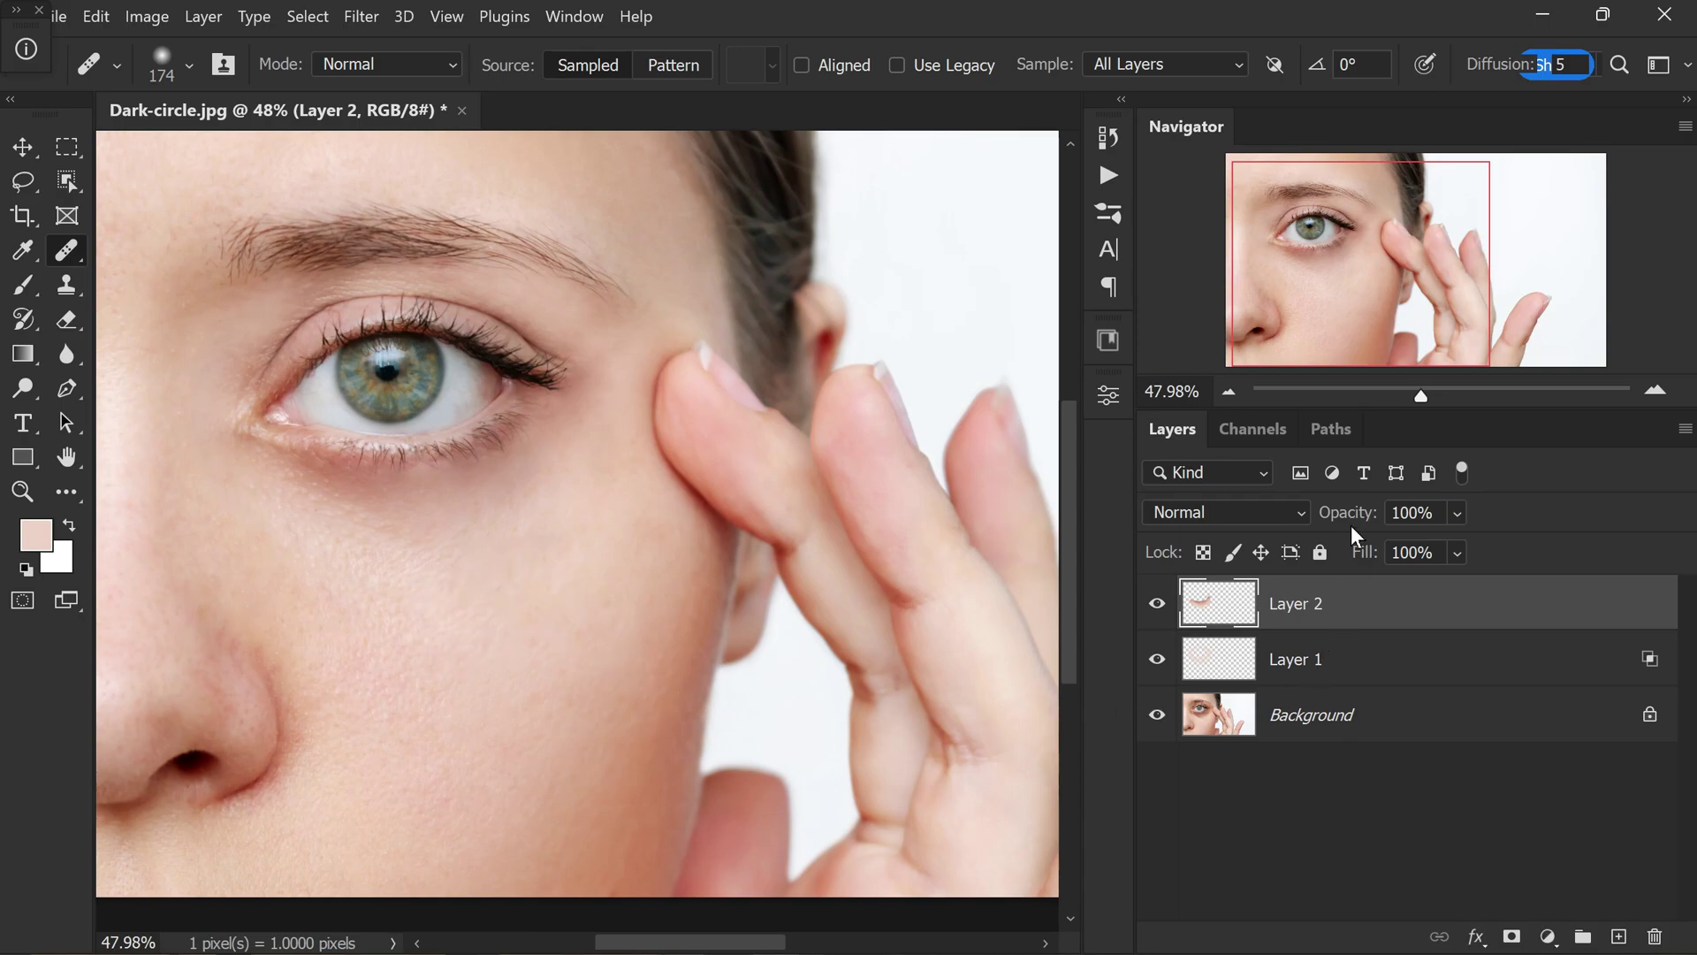
pyautogui.moveTo(1358, 519); pyautogui.dragTo(1214, 536)
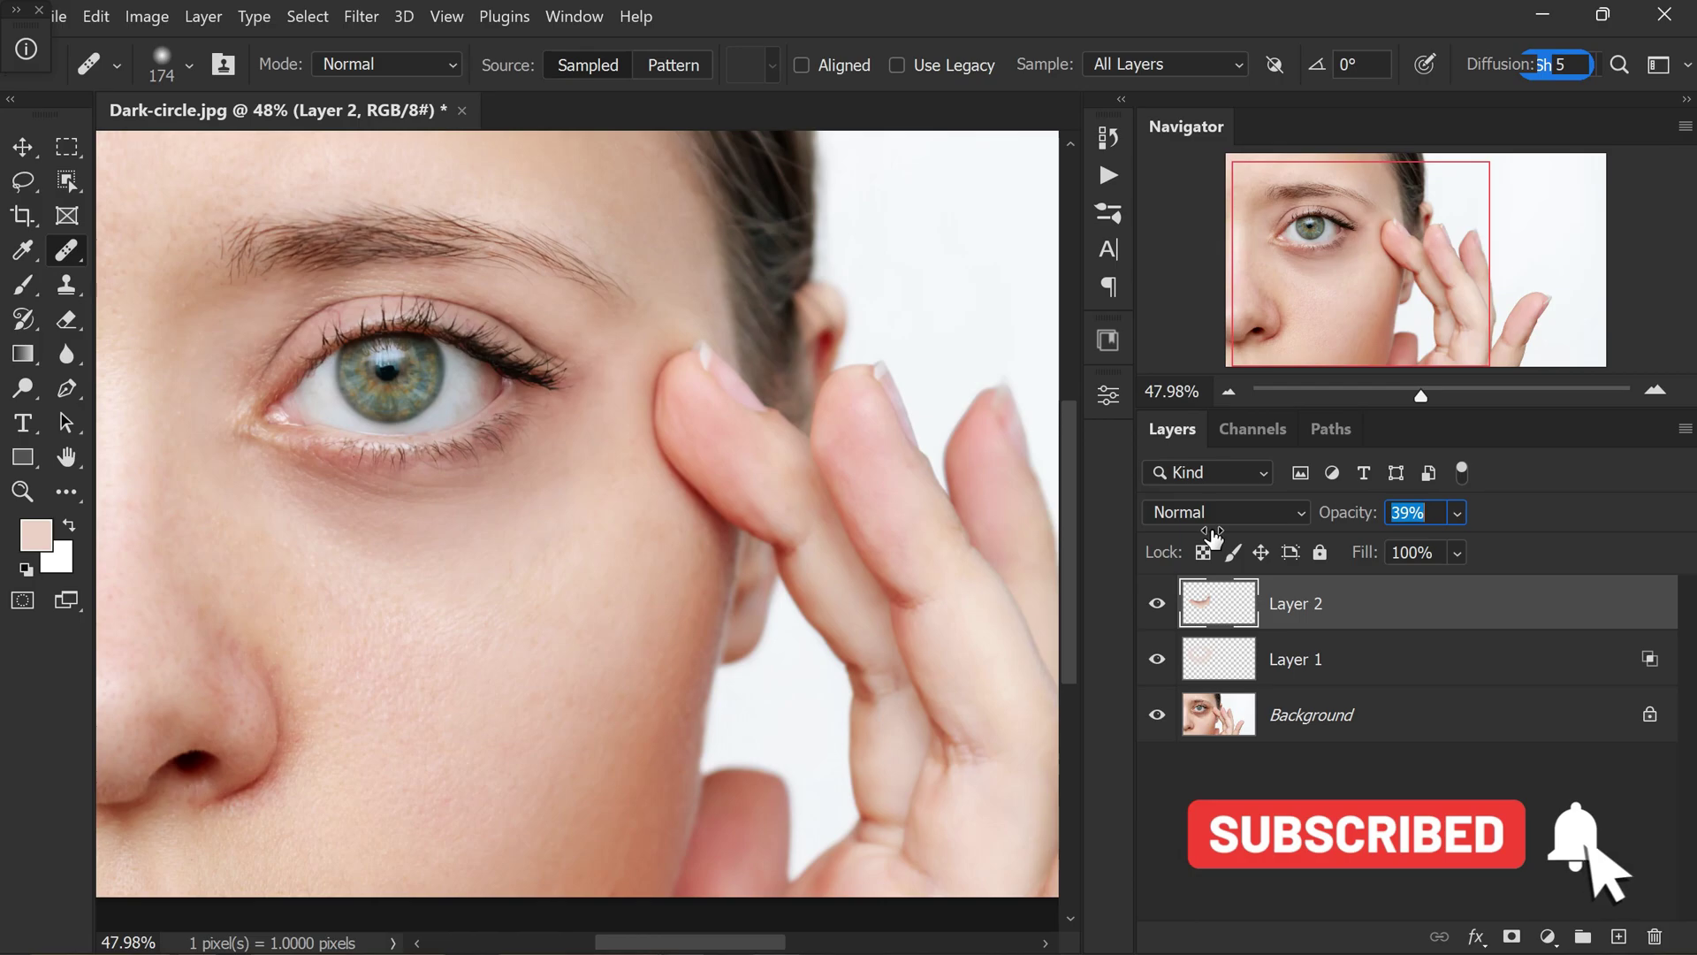
pyautogui.moveTo(1213, 537)
pyautogui.mouseDown()
pyautogui.moveTo(1189, 537)
pyautogui.moveTo(1241, 536)
pyautogui.moveTo(1217, 537)
pyautogui.mouseUp()
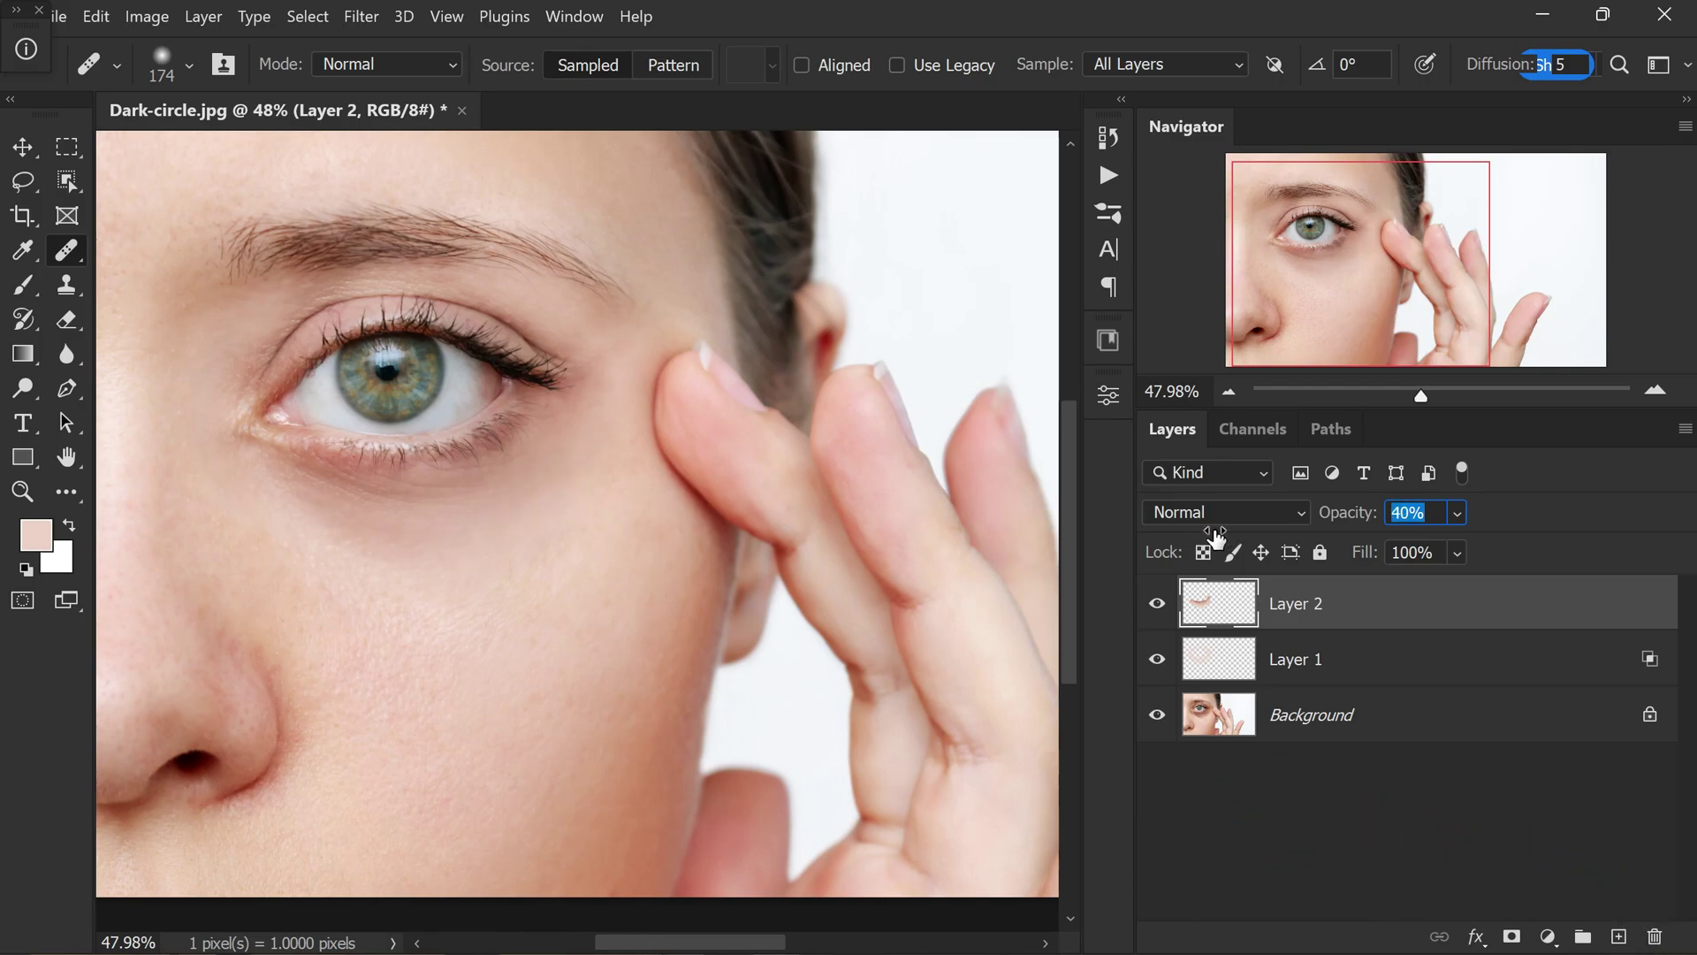
# Step: Toggle the Background view repeatedly to compare original and retouch, then reselect Layer 2
pyautogui.click(1169, 775)
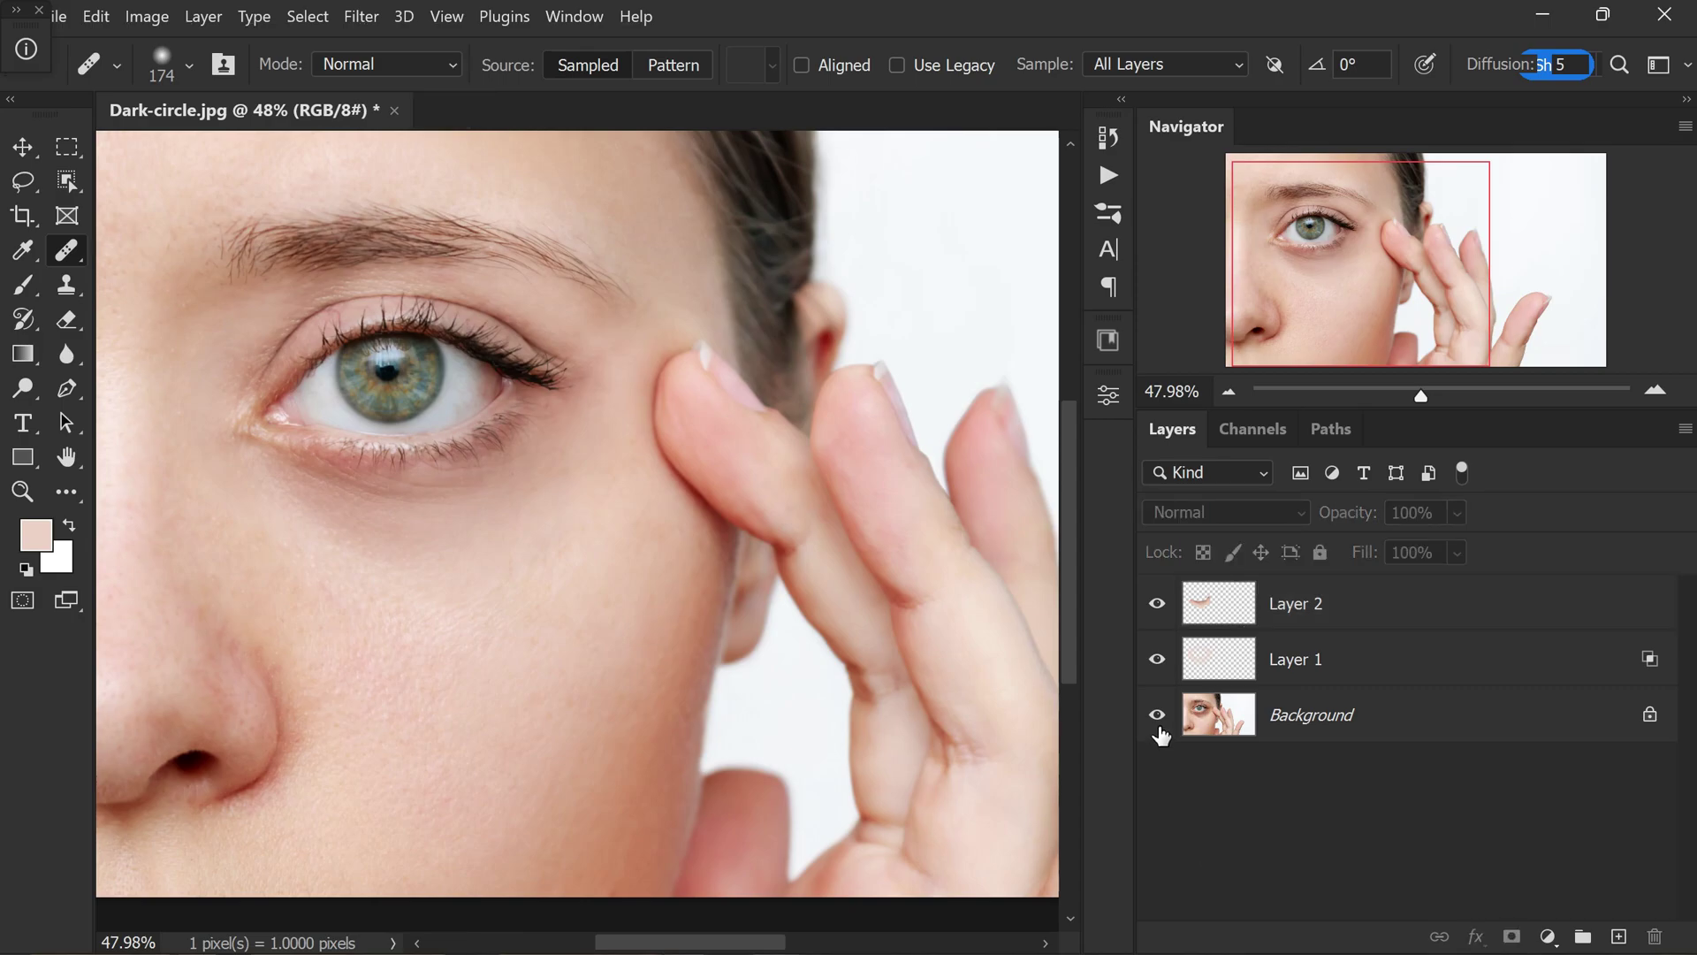
pyautogui.keyDown('alt'); pyautogui.click(1159, 729); pyautogui.keyUp('alt')
pyautogui.keyDown('alt'); pyautogui.click(1159, 730); pyautogui.keyUp('alt')
pyautogui.keyDown('alt'); pyautogui.click(1159, 730); pyautogui.keyUp('alt')
pyautogui.keyDown('alt'); pyautogui.click(1159, 730); pyautogui.keyUp('alt')
pyautogui.keyDown('alt'); pyautogui.click(1160, 730); pyautogui.keyUp('alt')
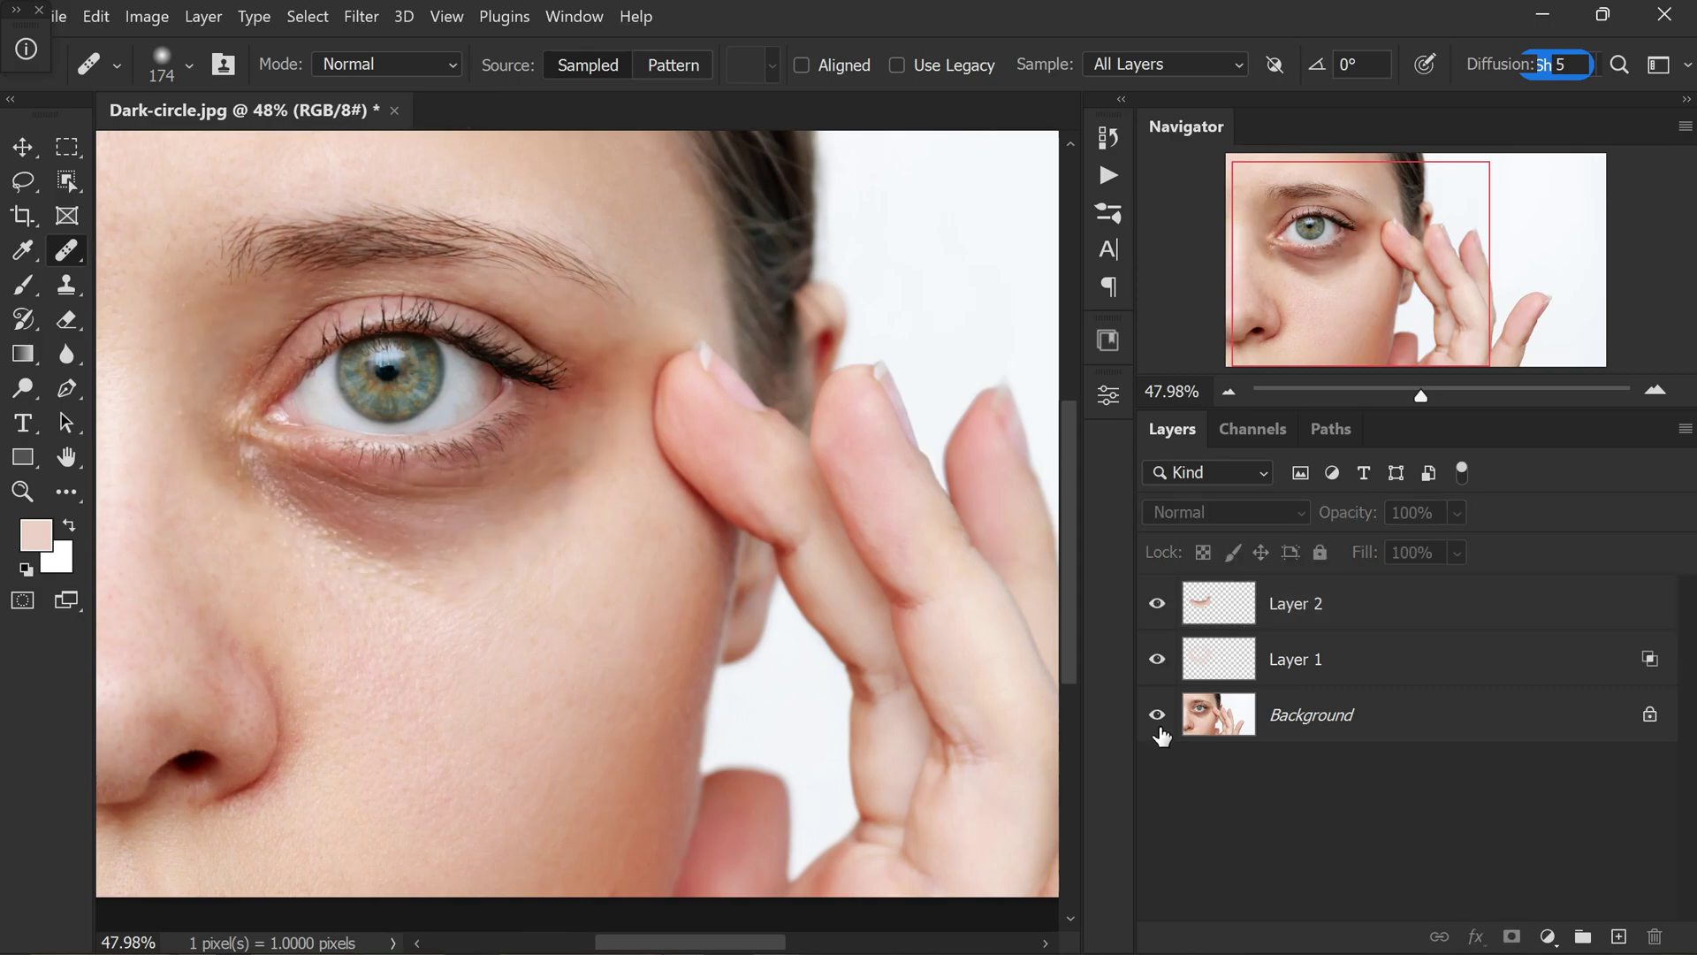
pyautogui.keyDown('alt'); pyautogui.click(1159, 730); pyautogui.keyUp('alt')
pyautogui.keyDown('alt'); pyautogui.click(1159, 729); pyautogui.keyUp('alt')
pyautogui.keyDown('alt'); pyautogui.click(1159, 729); pyautogui.keyUp('alt')
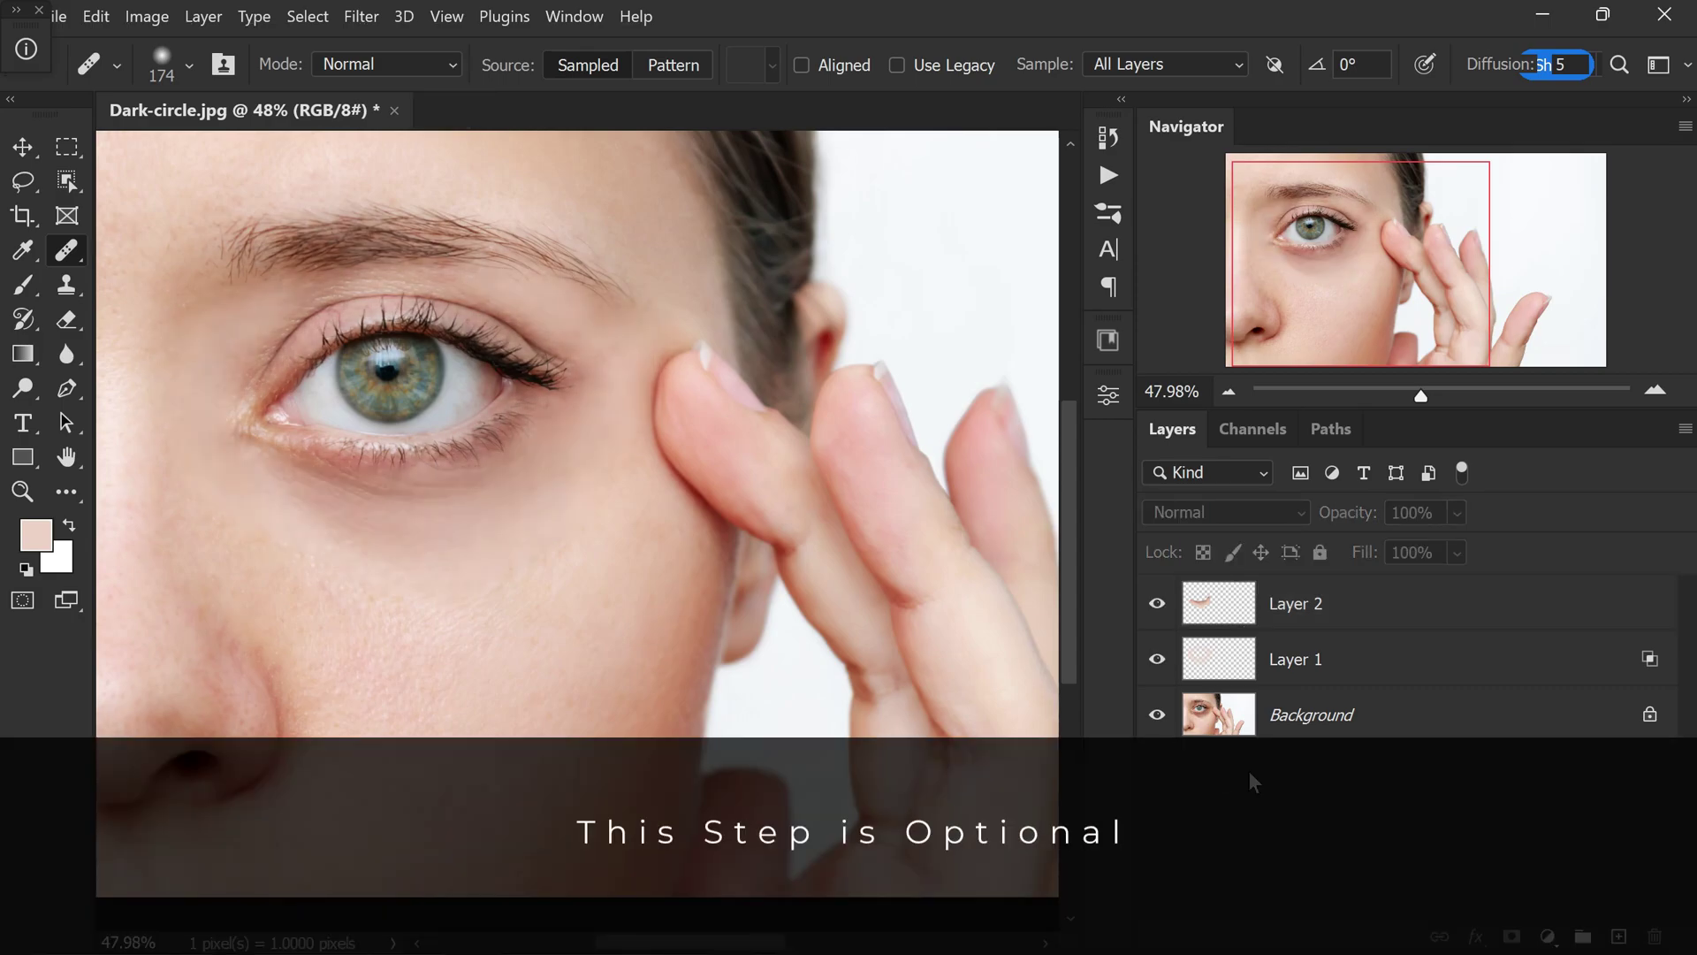
pyautogui.click(1350, 619)
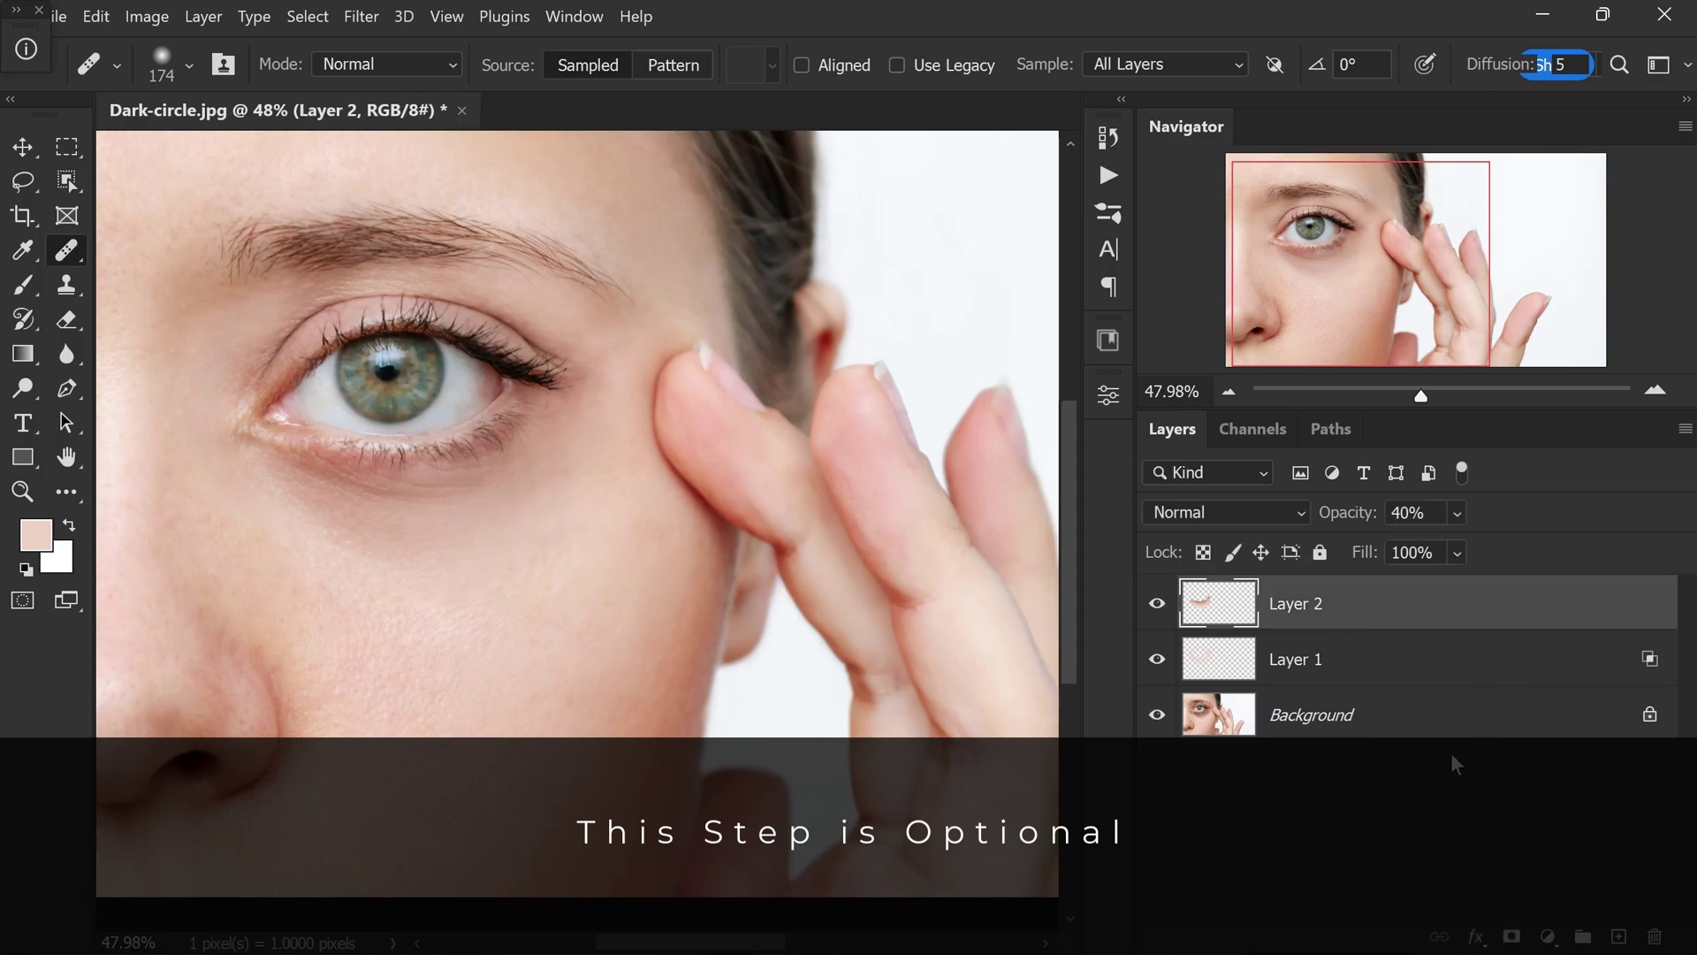
# Step: Add a Curves adjustment layer with the curve pulled upward to brighten
pyautogui.click(1548, 937)
pyautogui.click(1541, 605)
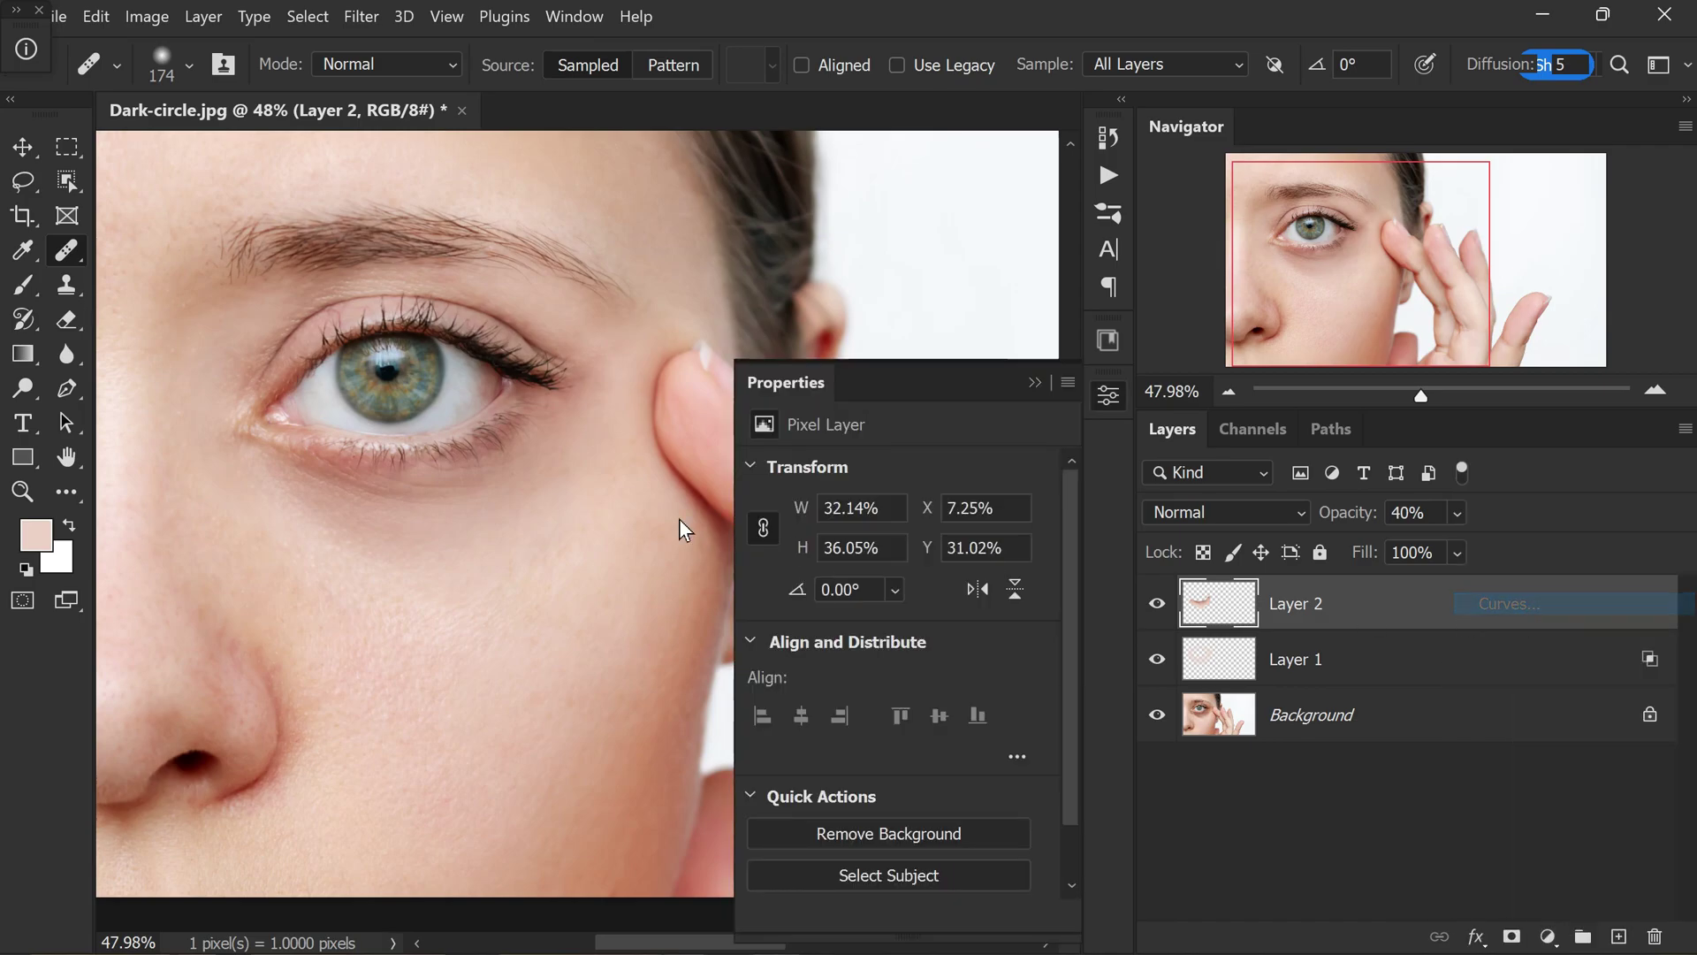
pyautogui.moveTo(980, 602); pyautogui.dragTo(958, 580)
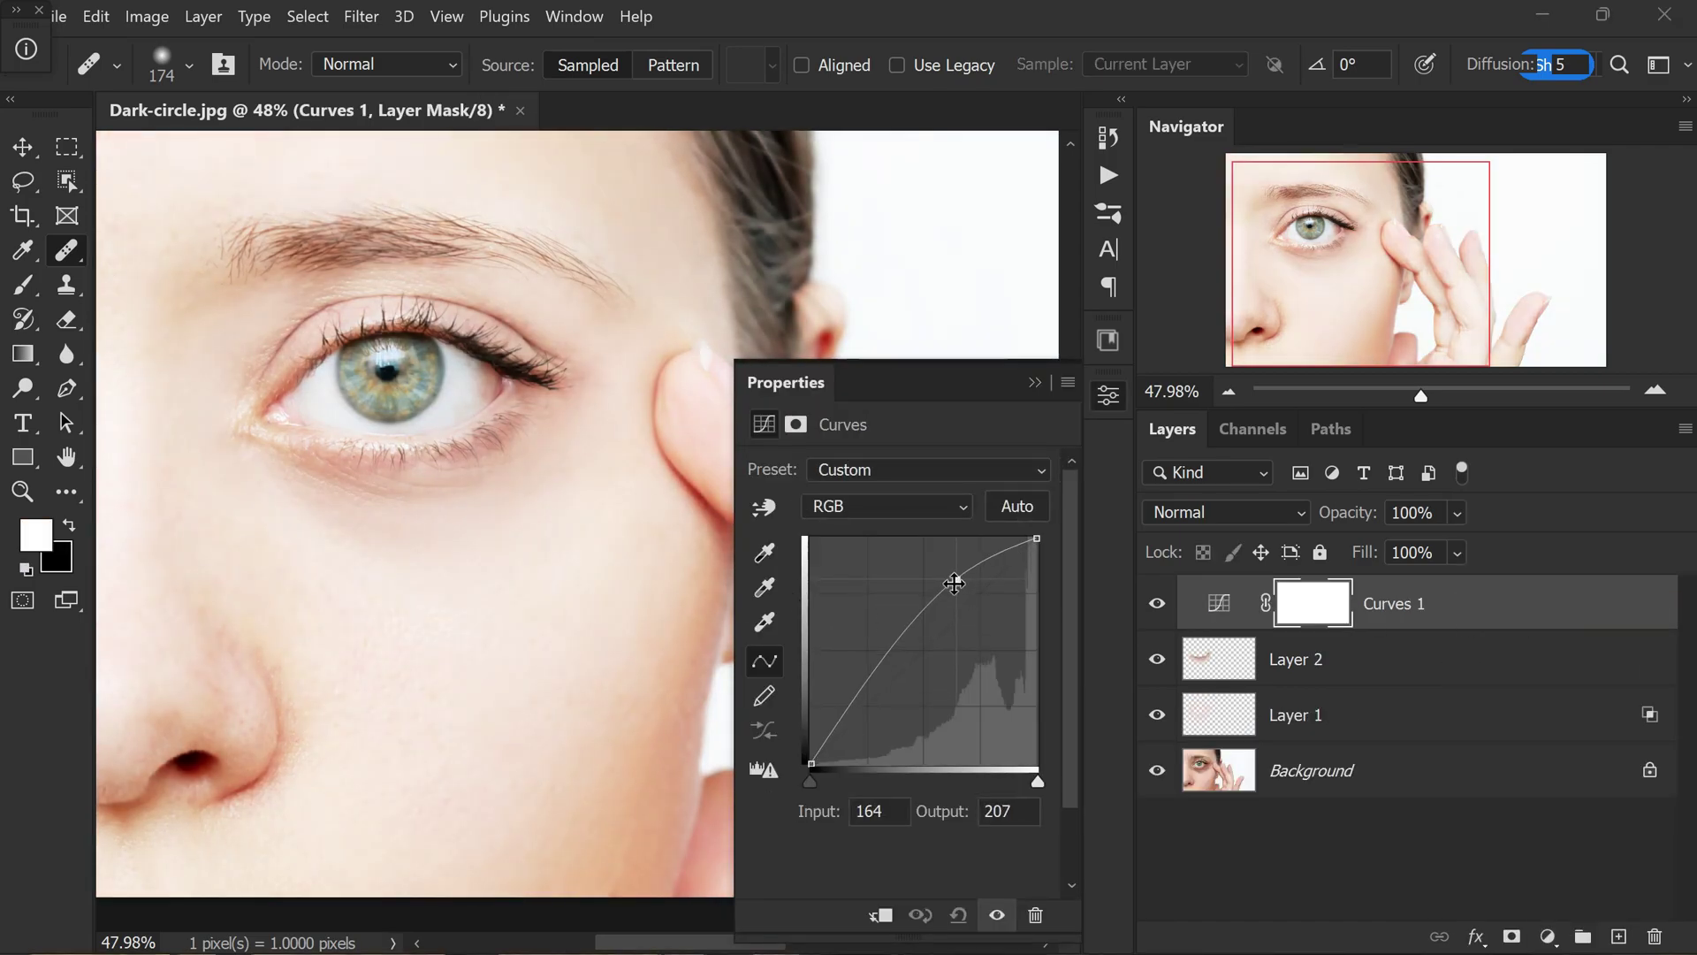
pyautogui.moveTo(893, 659)
pyautogui.mouseDown()
pyautogui.moveTo(903, 685)
pyautogui.moveTo(883, 686)
pyautogui.mouseUp()
pyautogui.click(1034, 383)
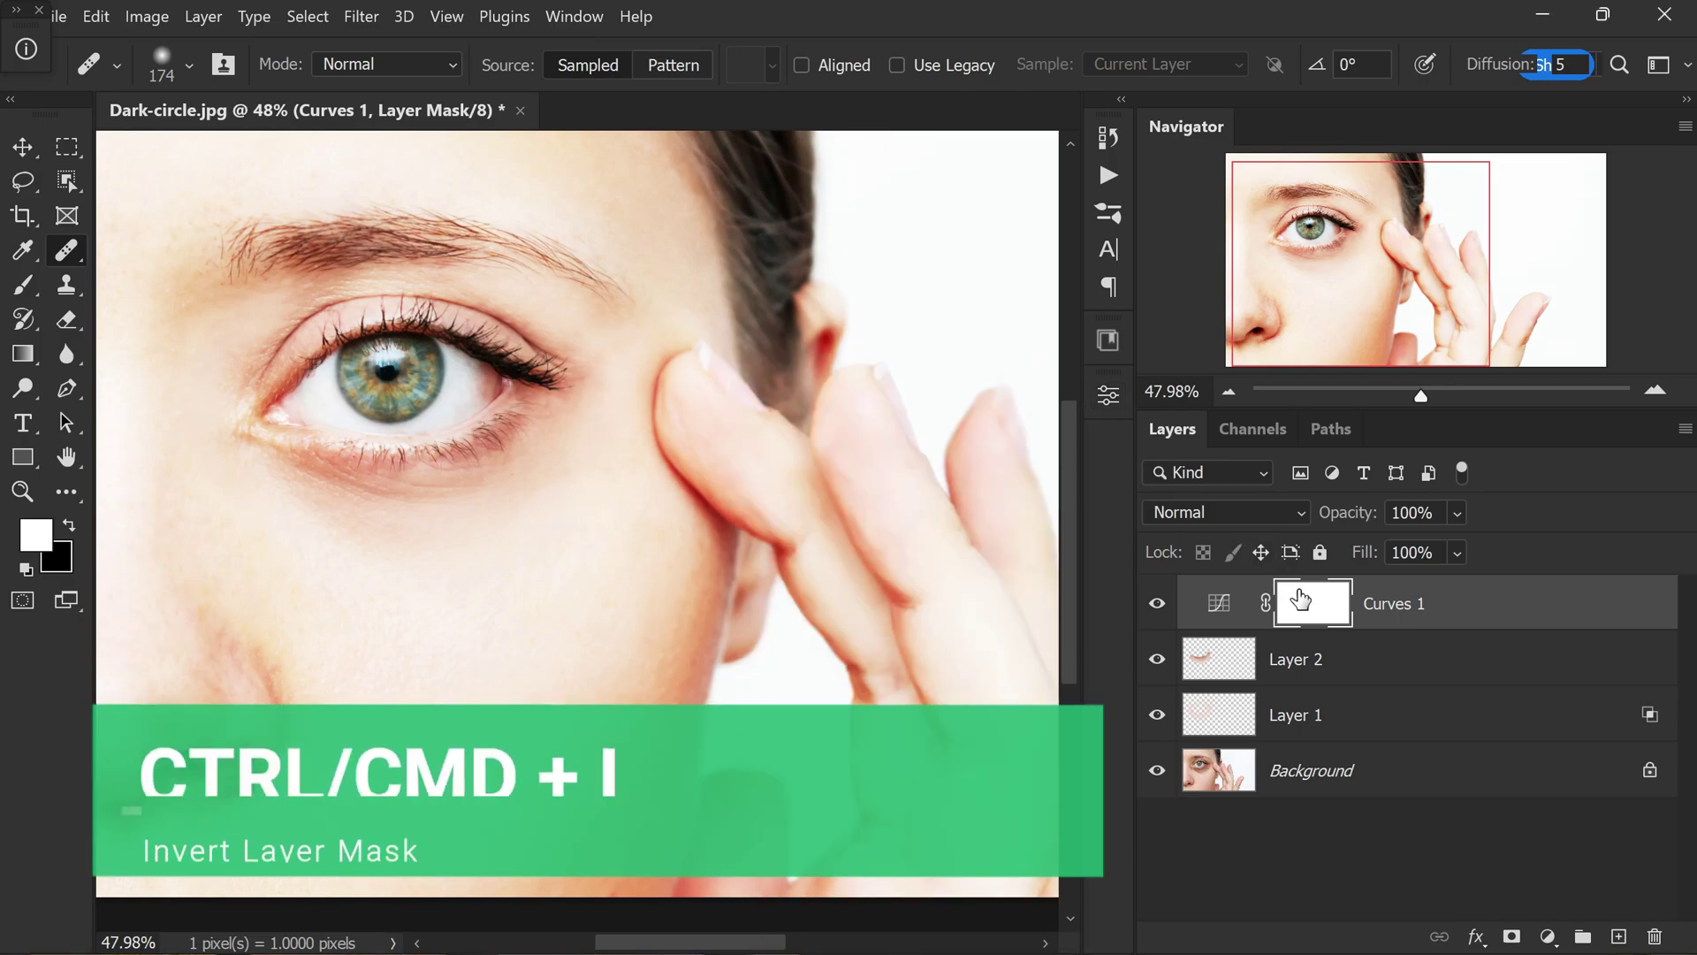
# Step: Invert the Curves mask and paint the brightening back onto the iris and eyebrow
pyautogui.hotkey('ctrl', 'i')
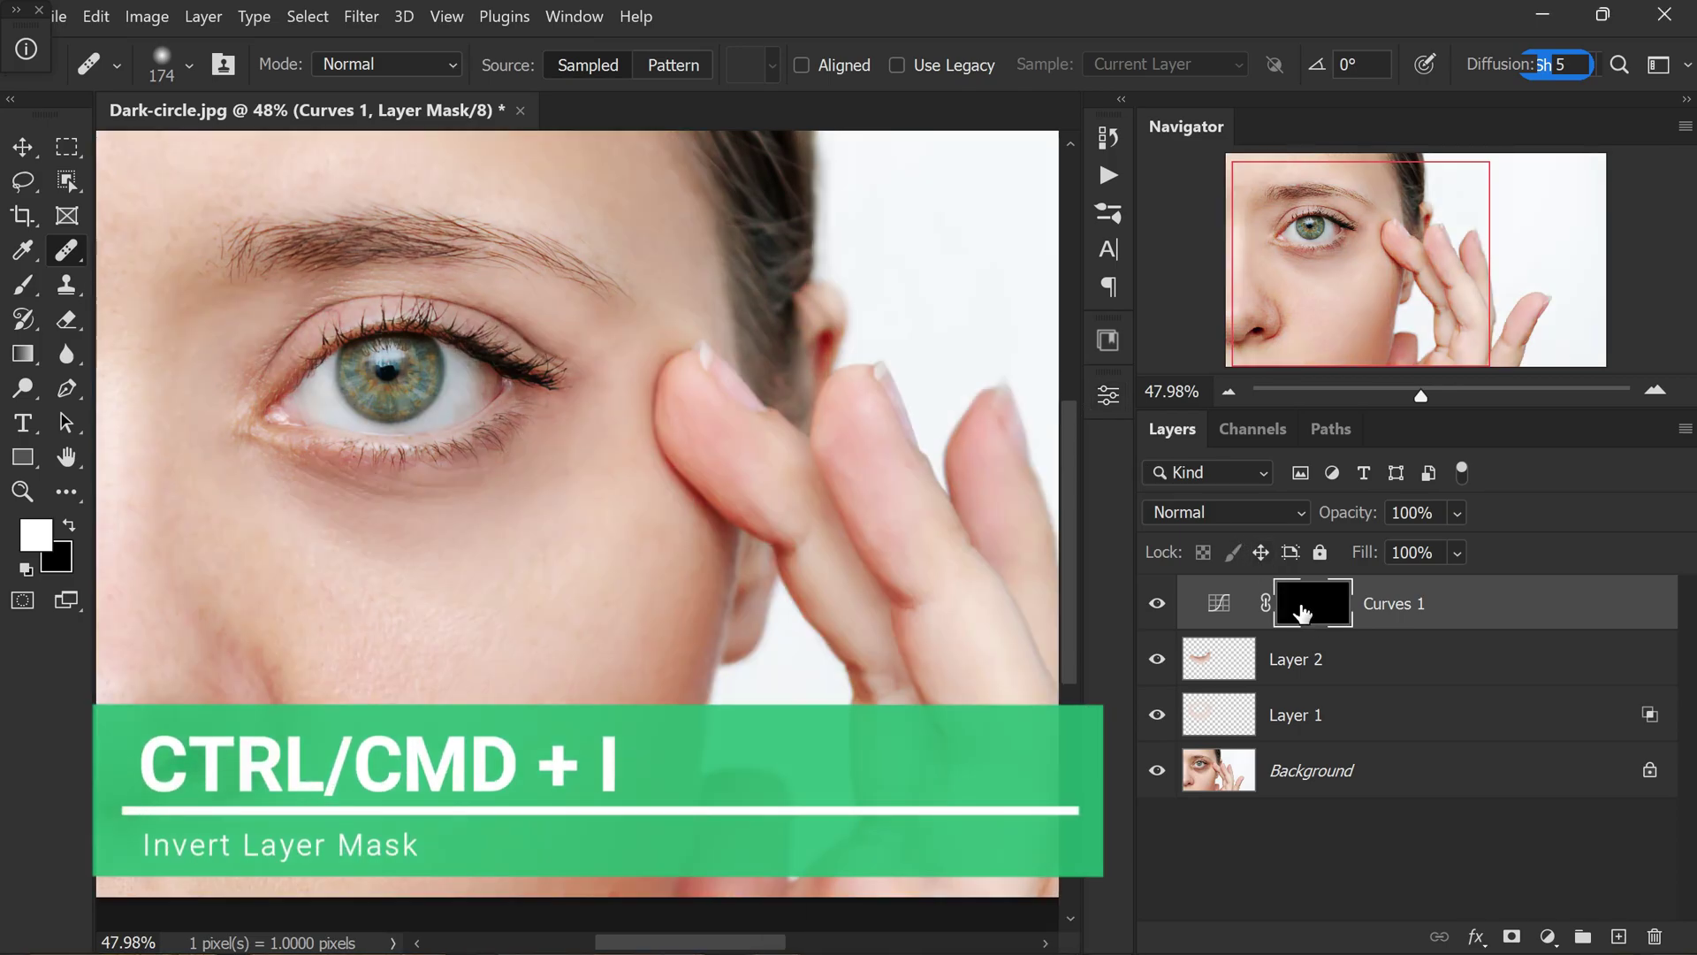
pyautogui.click(23, 285)
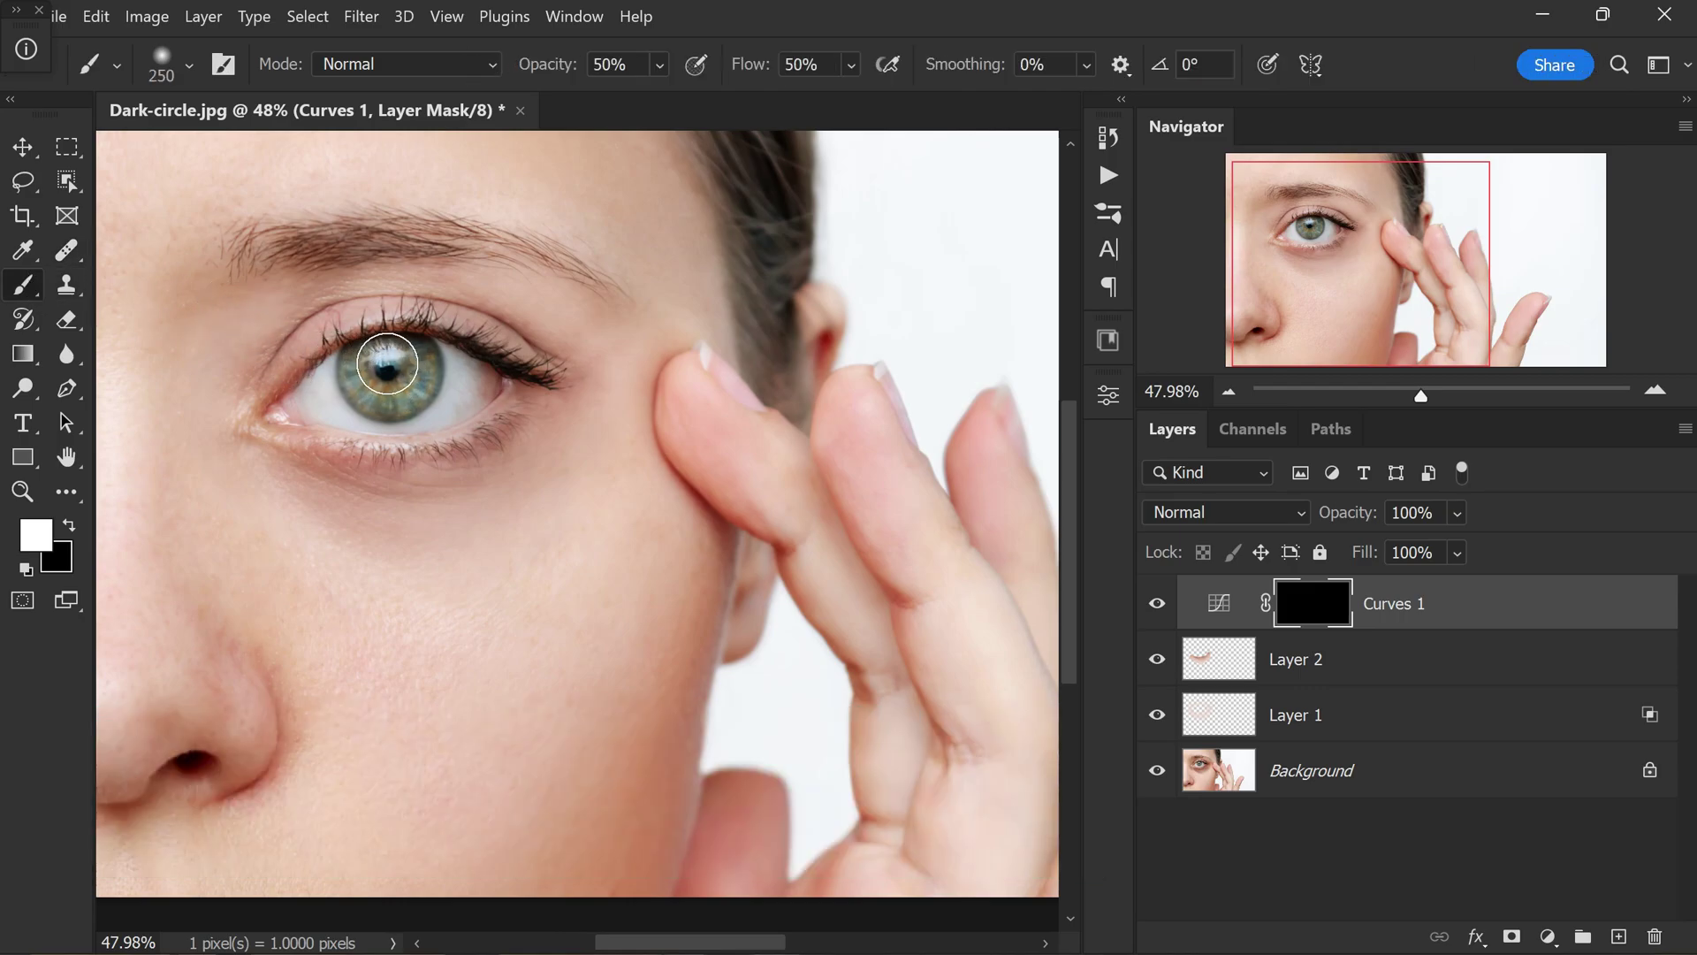
pyautogui.click(395, 375)
pyautogui.moveTo(495, 252); pyautogui.dragTo(606, 283)
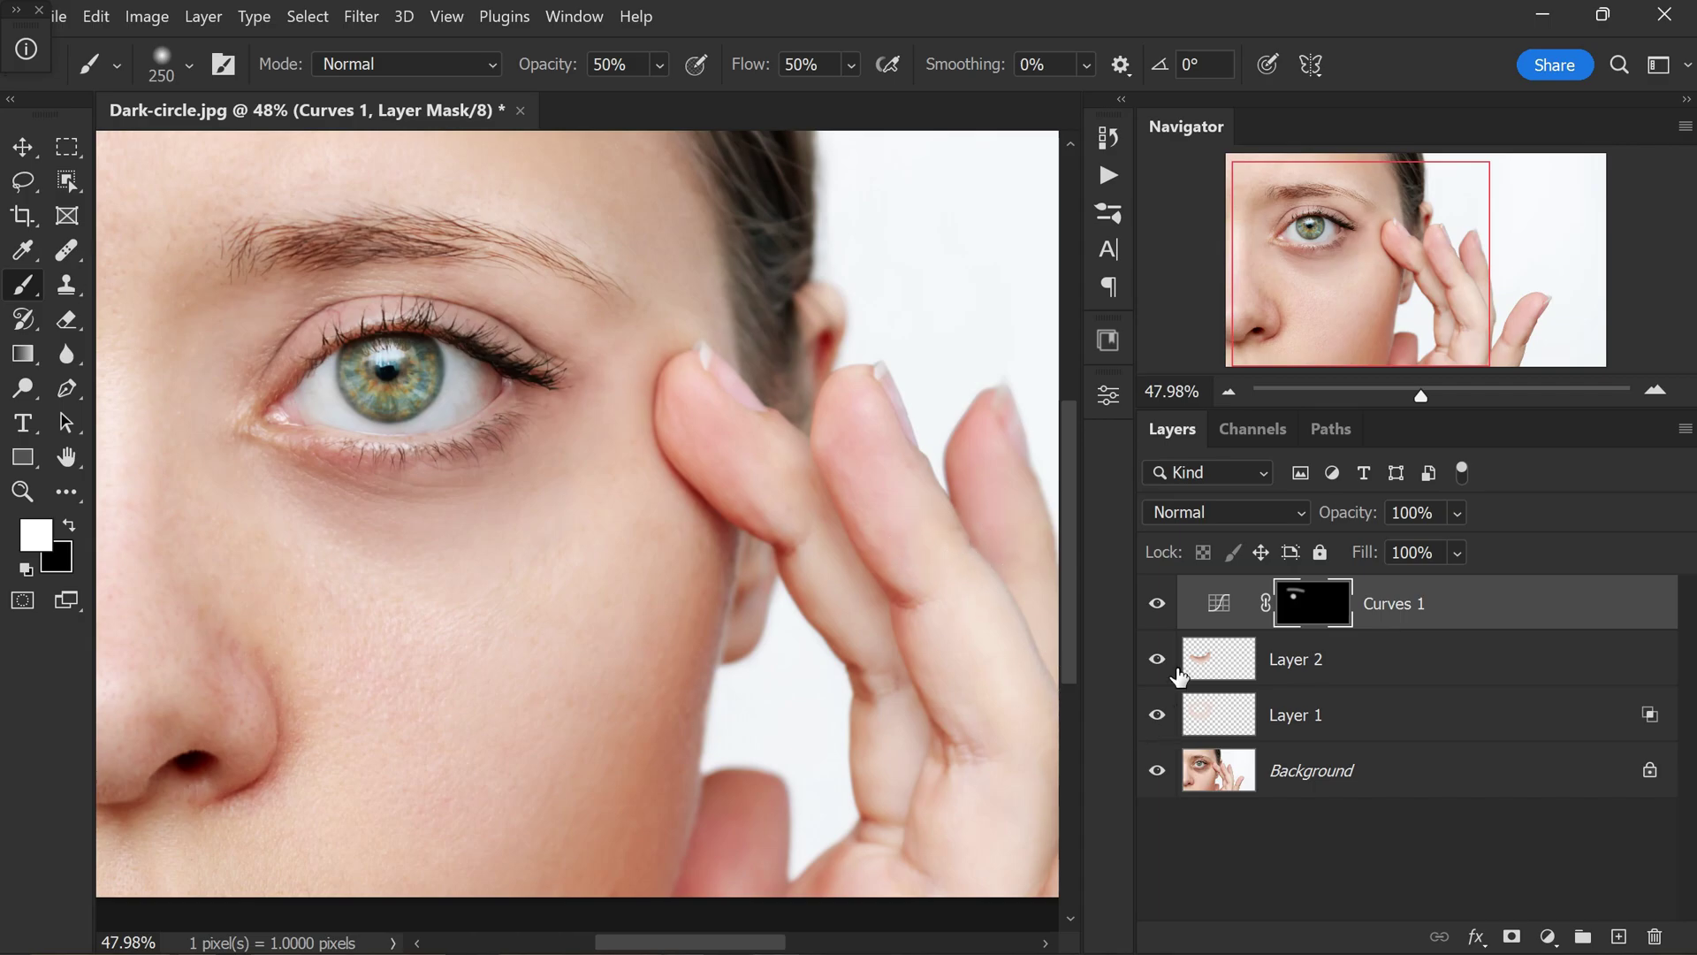
# Step: Compare the eye with and without brightening, leaving Curves 1 hidden
pyautogui.click(1158, 605)
pyautogui.click(1158, 605)
pyautogui.click(1158, 604)
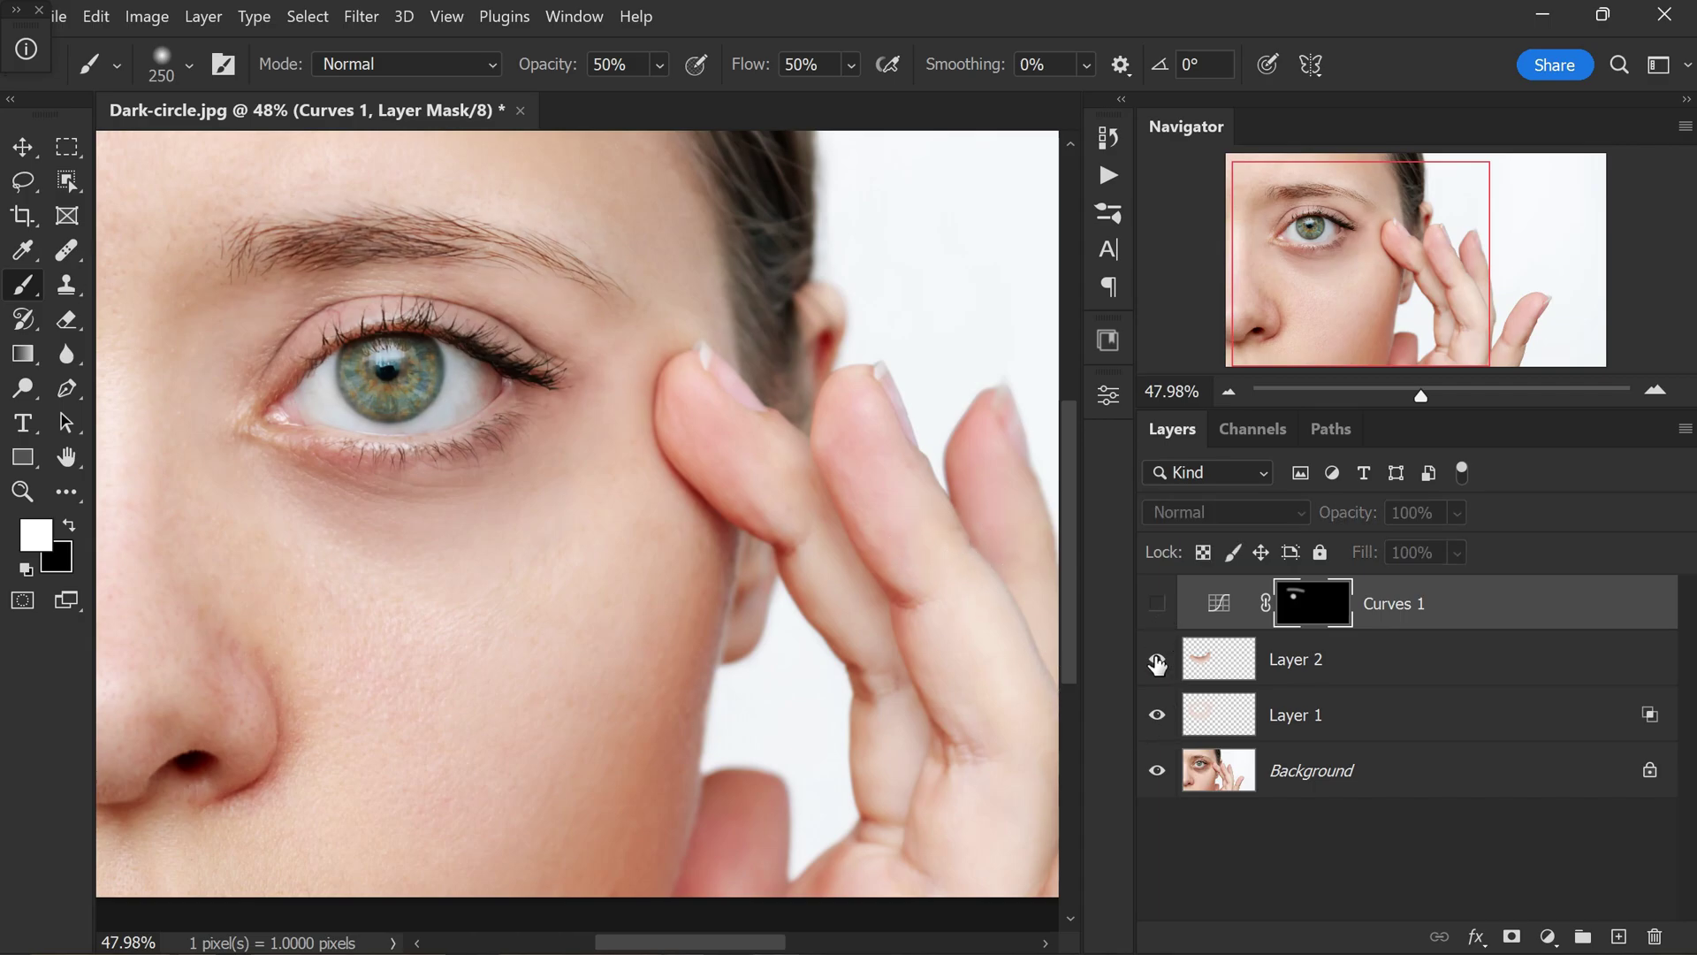
pyautogui.keyDown('alt'); pyautogui.click(1158, 772); pyautogui.keyUp('alt')
pyautogui.keyDown('alt'); pyautogui.click(1160, 778); pyautogui.keyUp('alt')
pyautogui.keyDown('alt'); pyautogui.click(1160, 778); pyautogui.keyUp('alt')
# Step: Split Layer 1's Underlying Layer black Blend If slider at 170 and apply it
pyautogui.doubleClick(1459, 715)
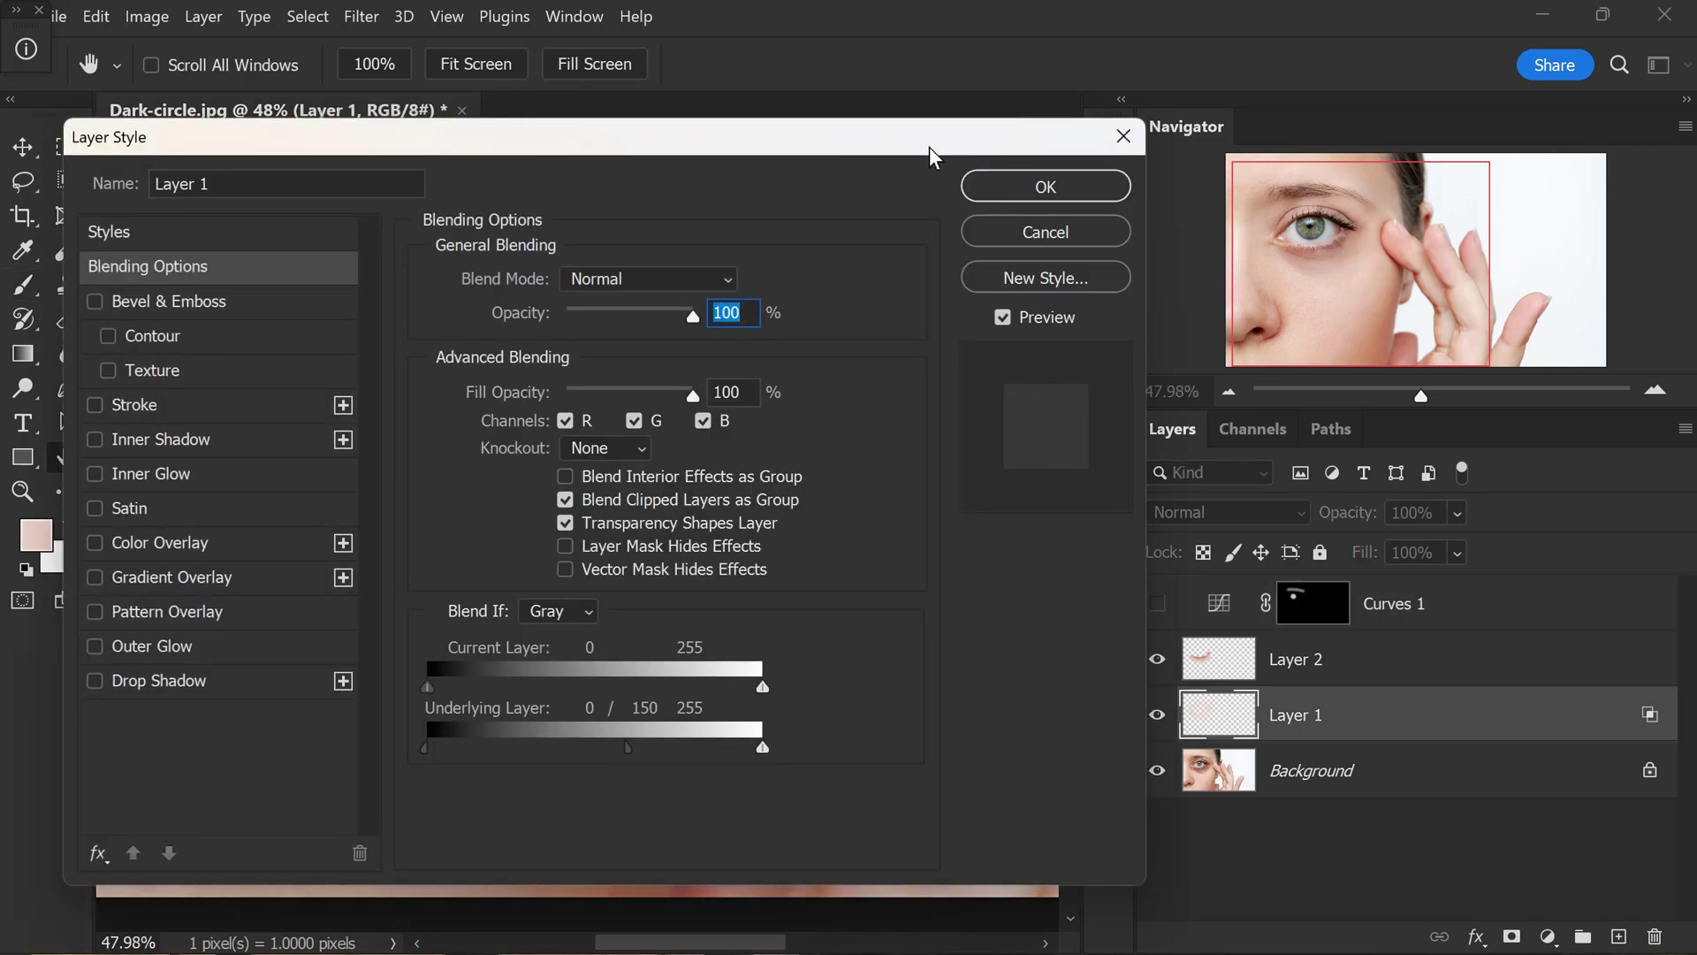
pyautogui.moveTo(628, 752); pyautogui.dragTo(693, 770)
pyautogui.moveTo(653, 778); pyautogui.dragTo(646, 778)
pyautogui.moveTo(646, 771); pyautogui.dragTo(652, 771)
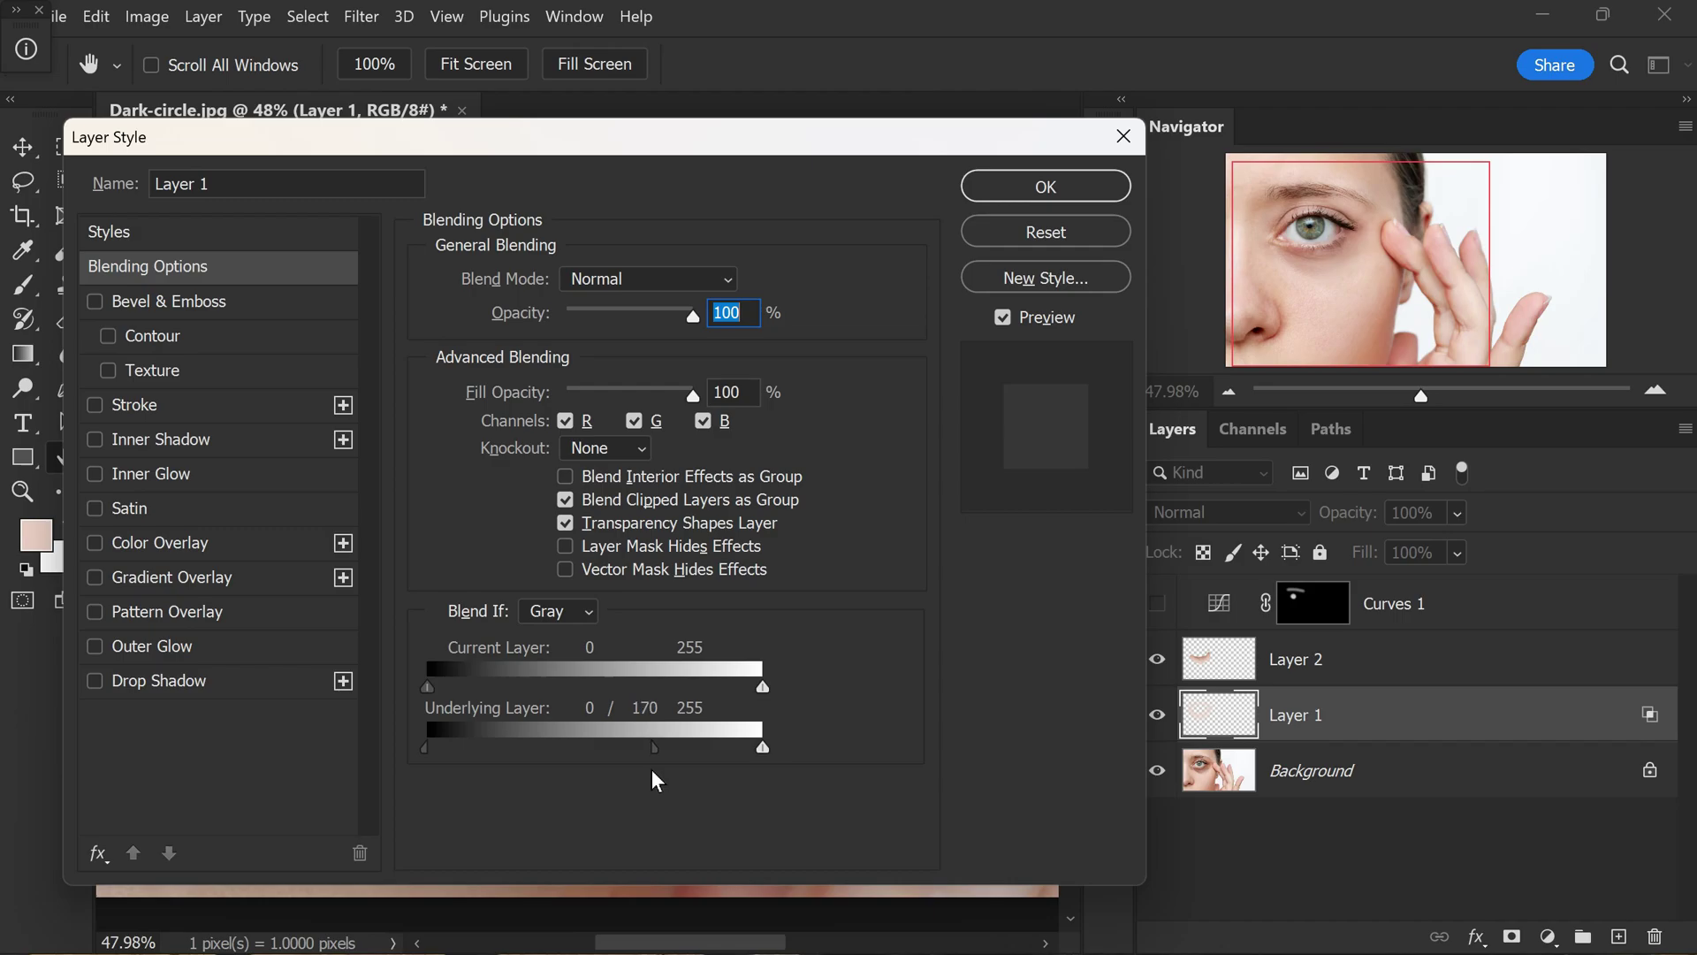
pyautogui.click(1008, 202)
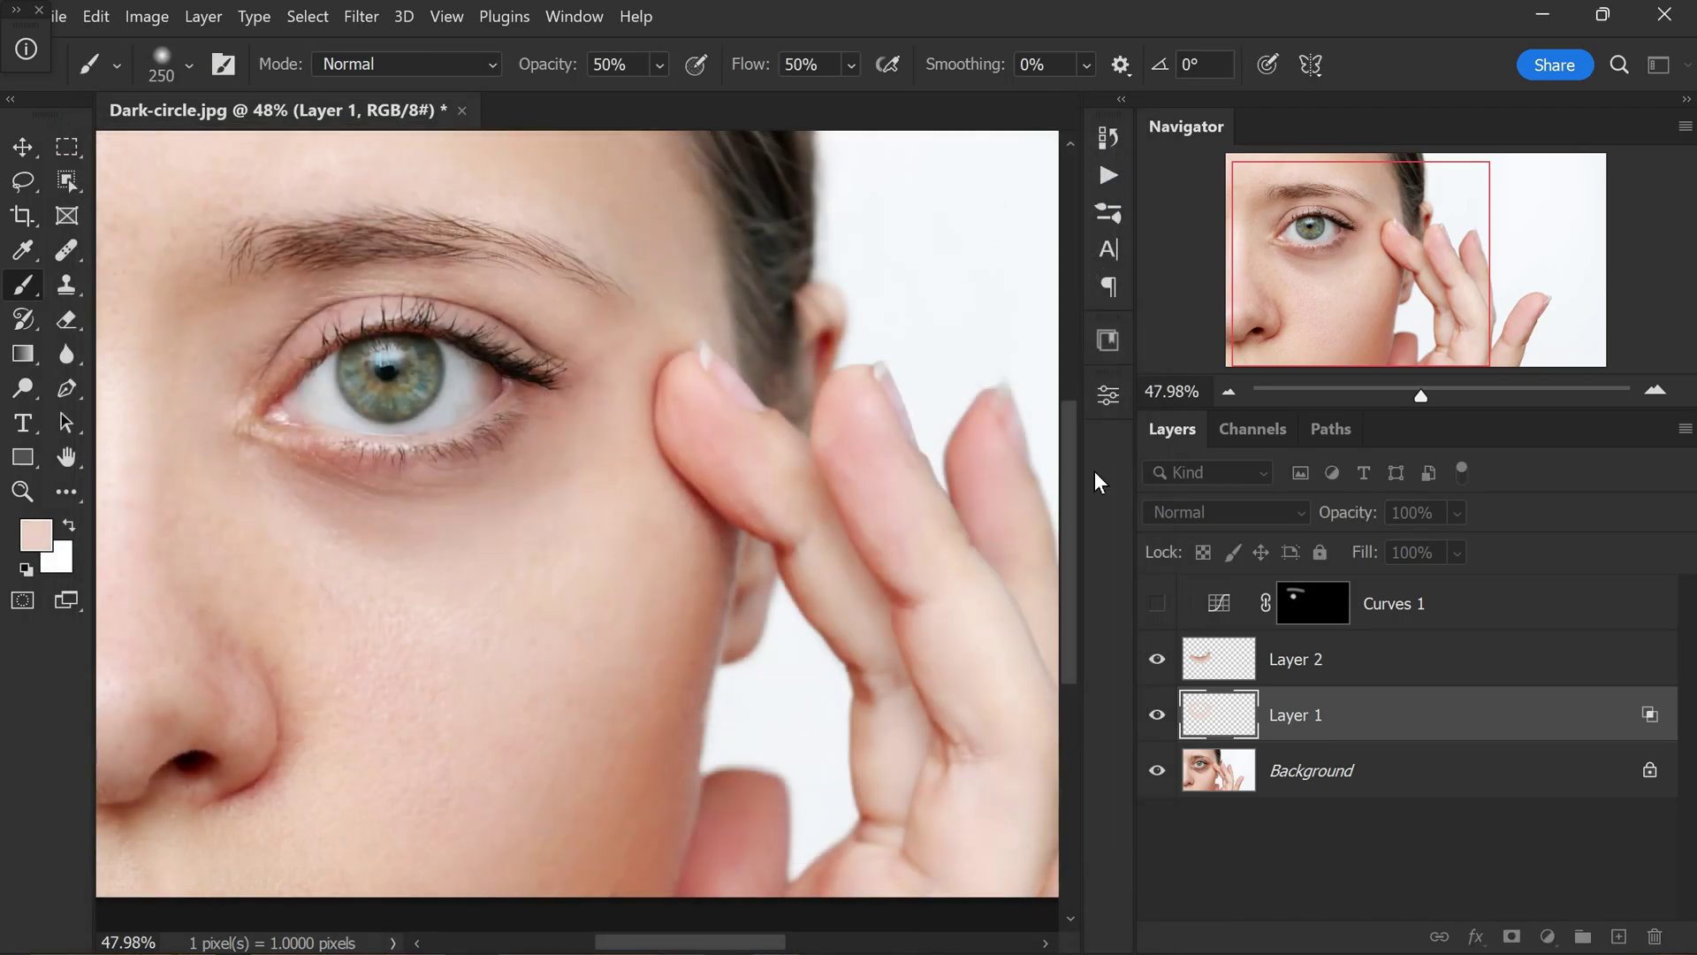
pyautogui.keyDown('alt'); pyautogui.click(1155, 774); pyautogui.keyUp('alt')
pyautogui.keyDown('alt'); pyautogui.click(1155, 774); pyautogui.keyUp('alt')
pyautogui.keyDown('alt'); pyautogui.click(1154, 774); pyautogui.keyUp('alt')
pyautogui.keyDown('alt'); pyautogui.click(1155, 774); pyautogui.keyUp('alt')
pyautogui.keyDown('alt'); pyautogui.click(1154, 773); pyautogui.keyUp('alt')
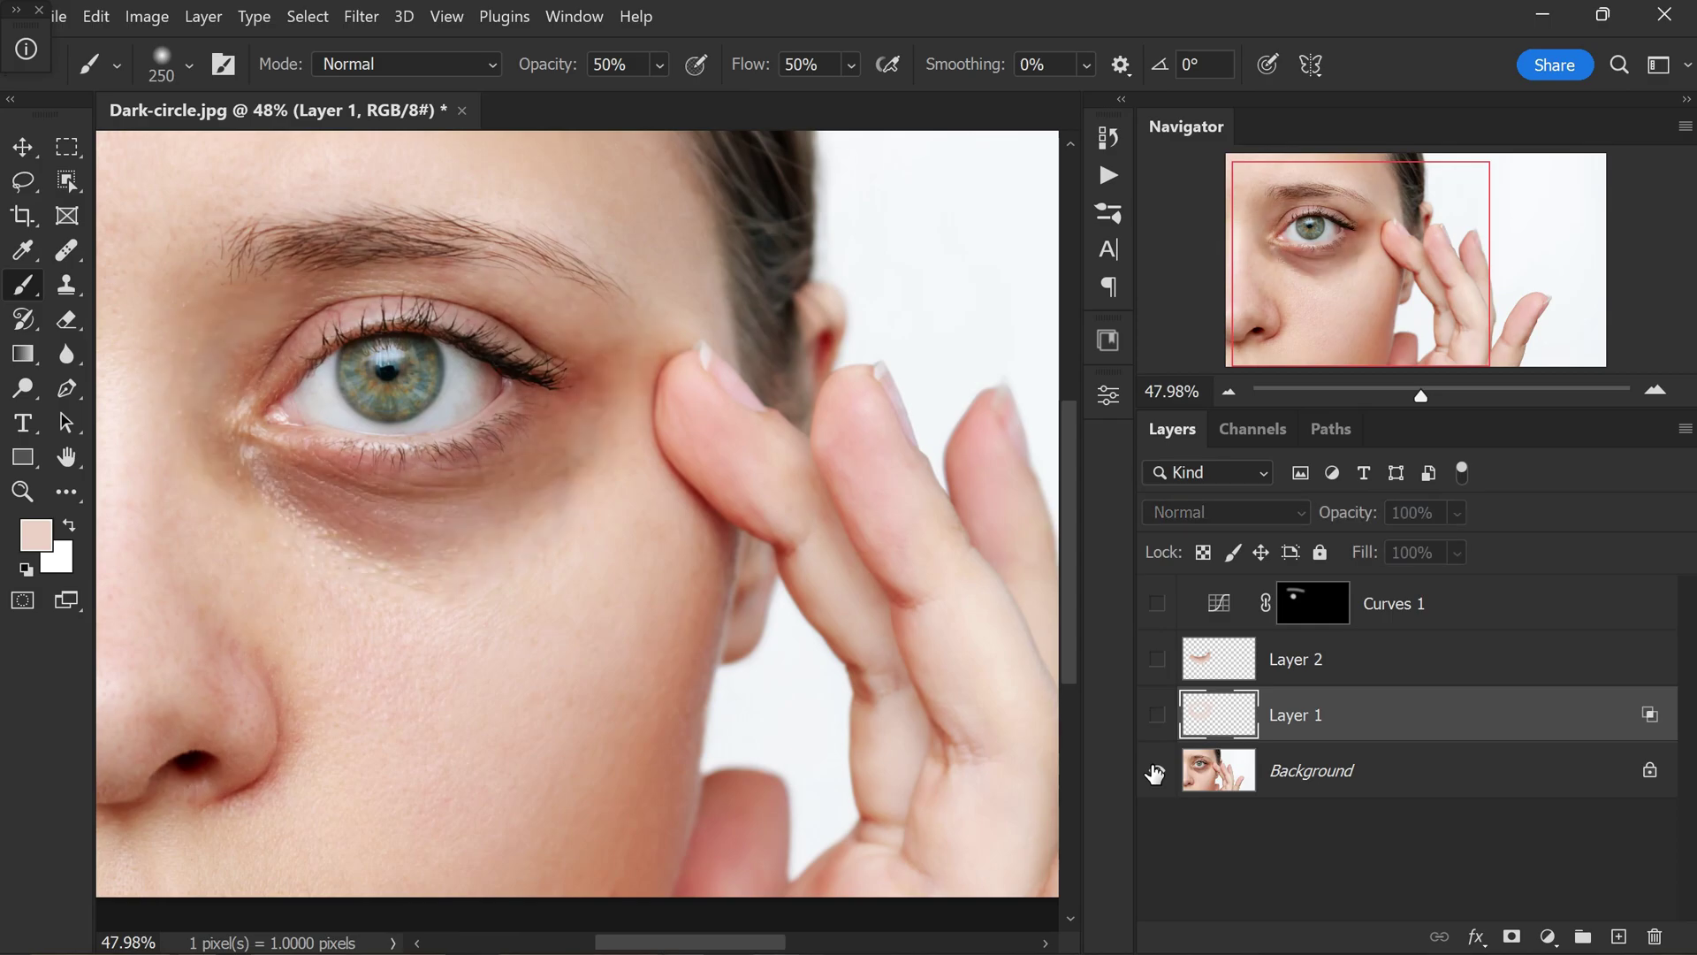
pyautogui.keyDown('alt'); pyautogui.click(1155, 773); pyautogui.keyUp('alt')
pyautogui.keyDown('alt'); pyautogui.click(1155, 774); pyautogui.keyUp('alt')
pyautogui.keyDown('alt'); pyautogui.click(1154, 773); pyautogui.keyUp('alt')
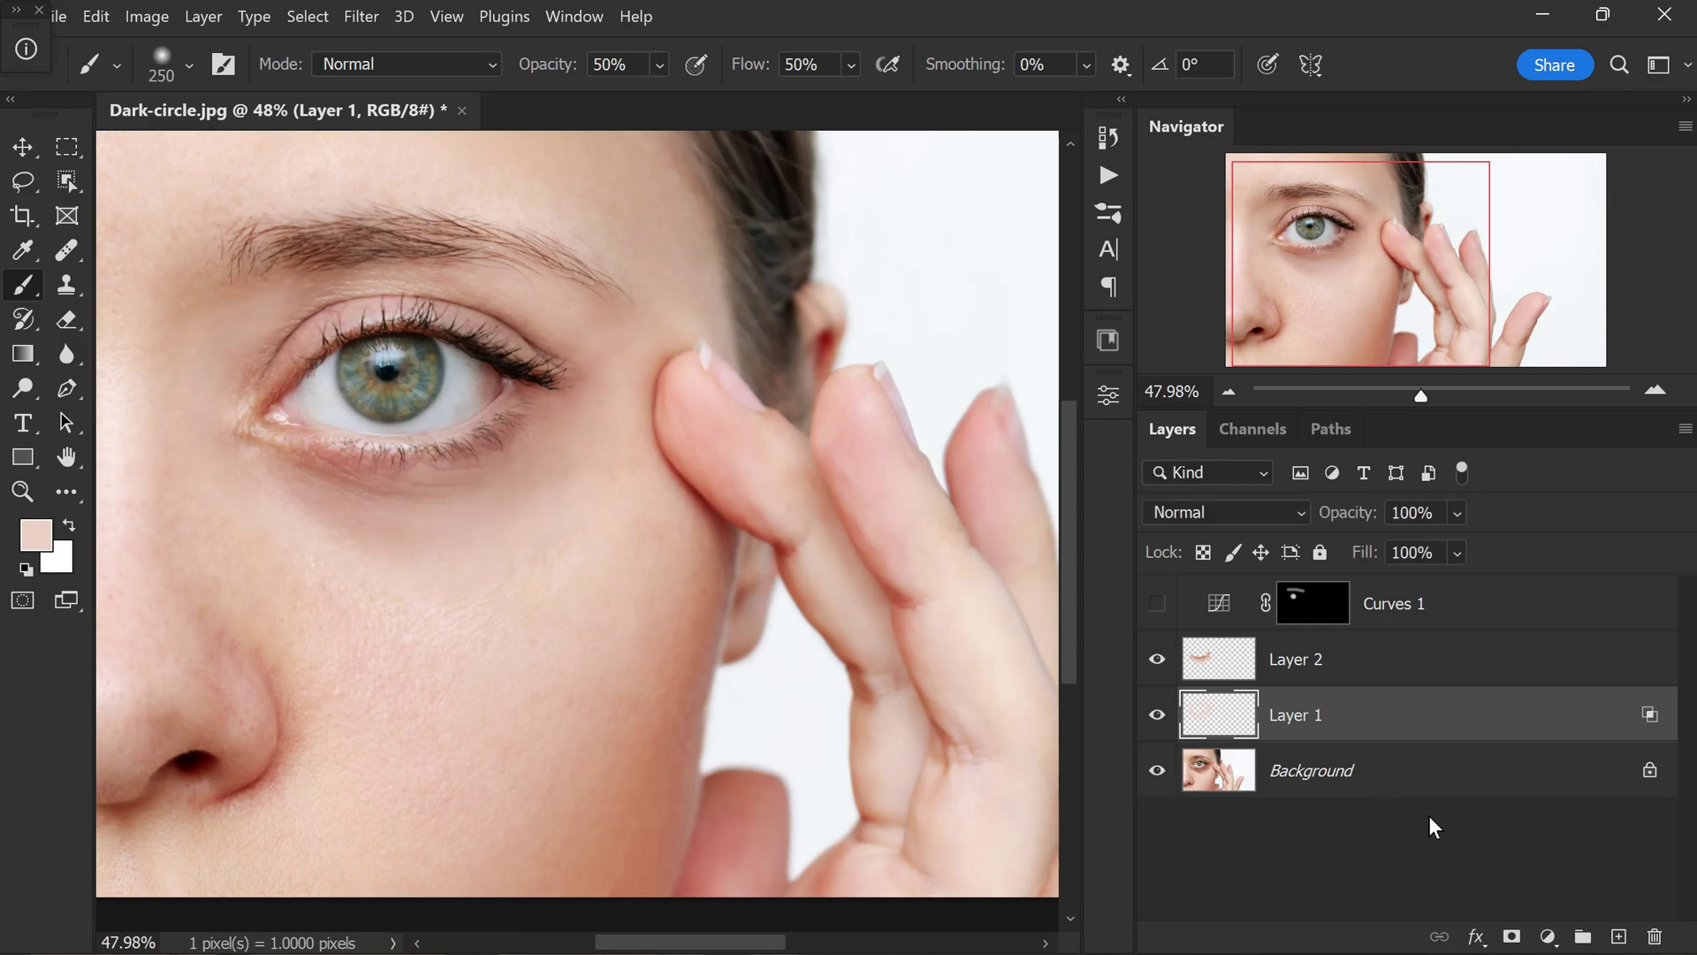